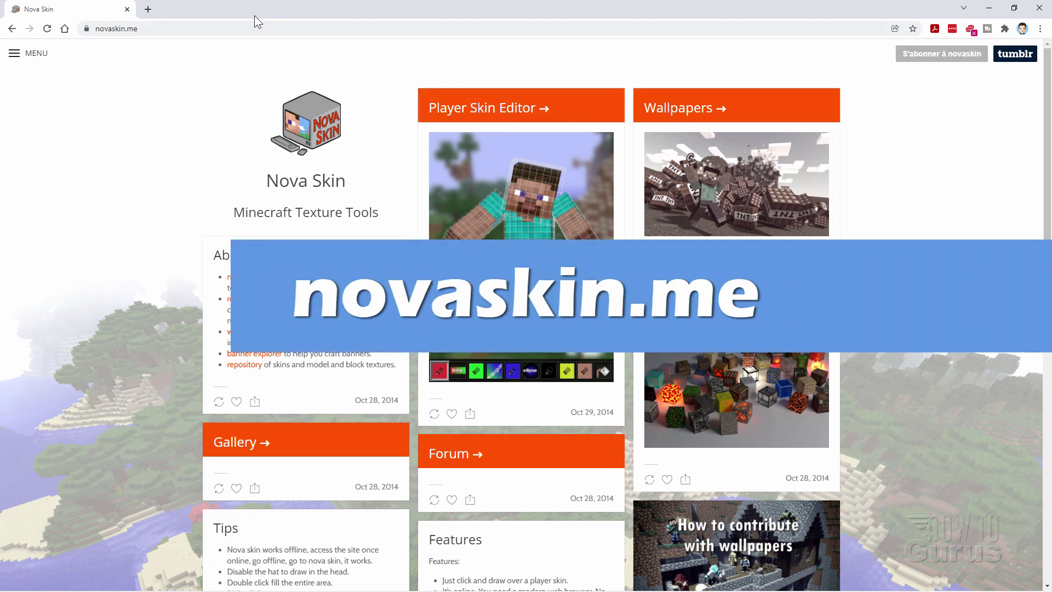
# Step: Open the default Armor textures in the Resource Pack Creator and scroll the grid to find iron_layer_1.png
pyautogui.click(150, 33)
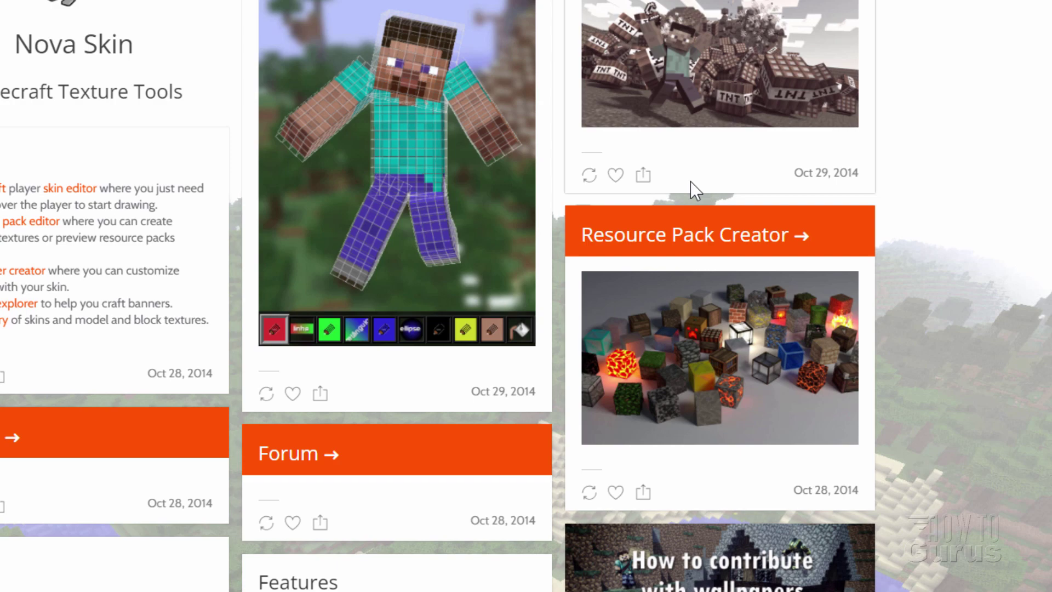
pyautogui.click(676, 240)
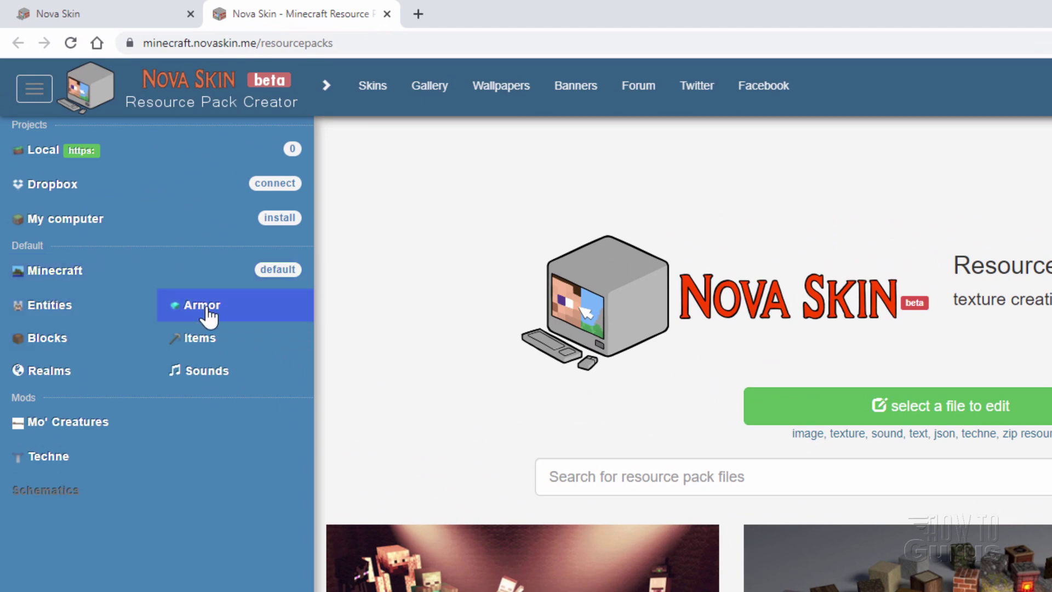
pyautogui.click(203, 307)
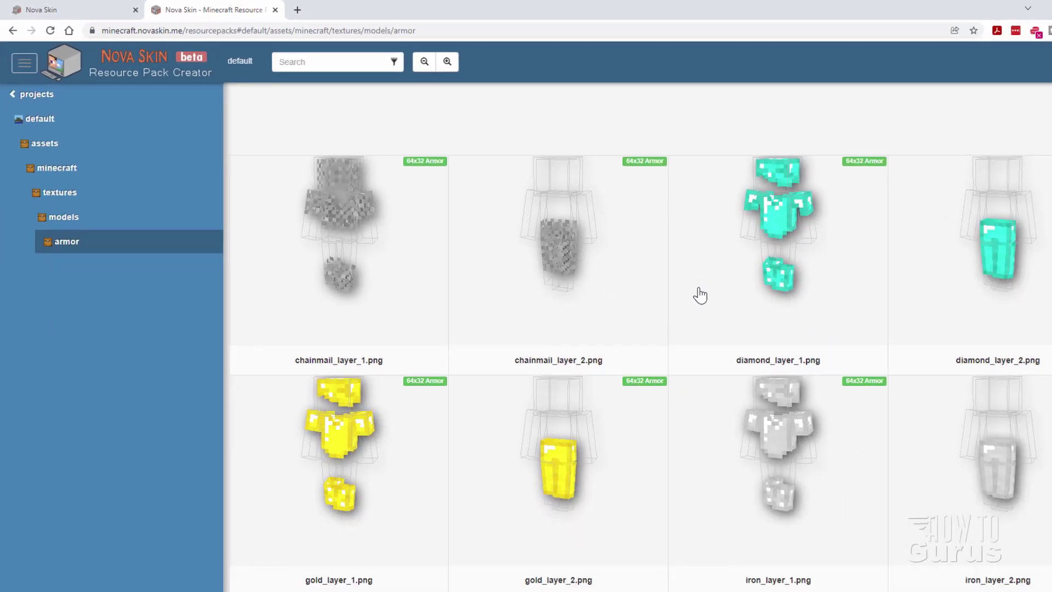
pyautogui.scroll(-2, 700, 295)
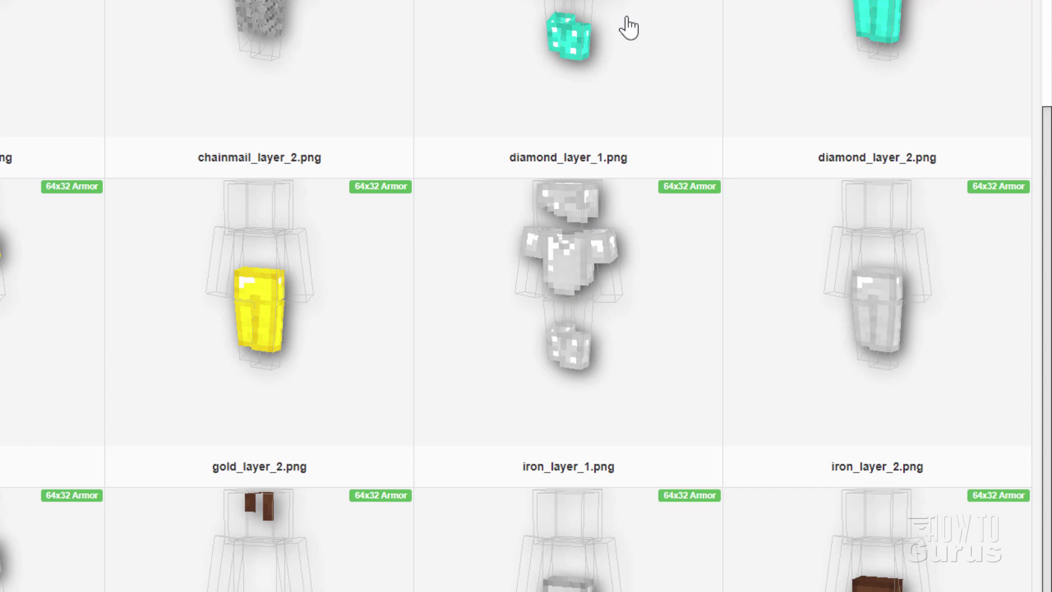
pyautogui.scroll(3, 695, 383)
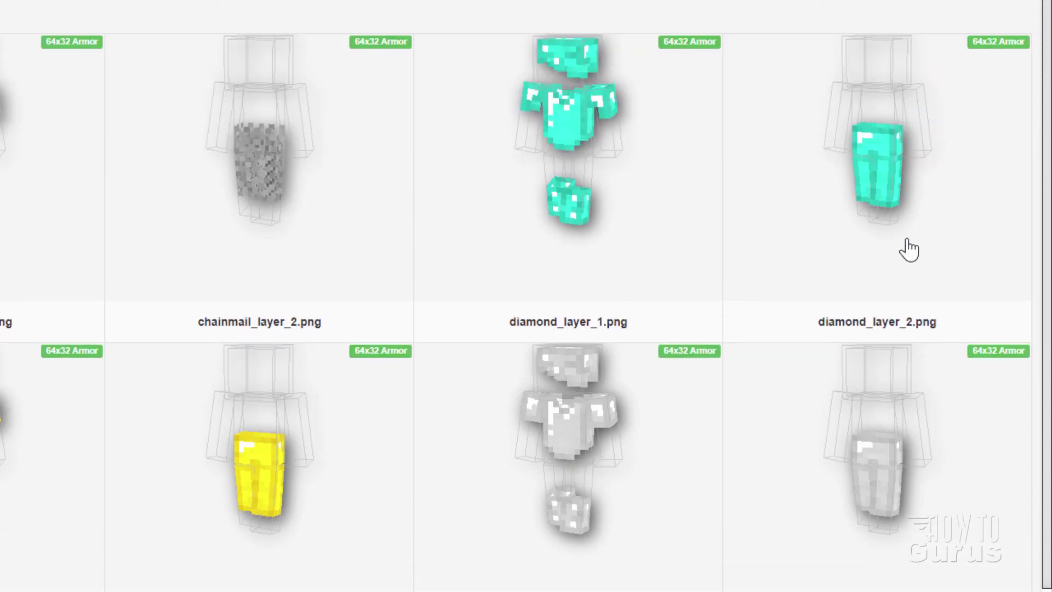
pyautogui.scroll(-4, 442, 371)
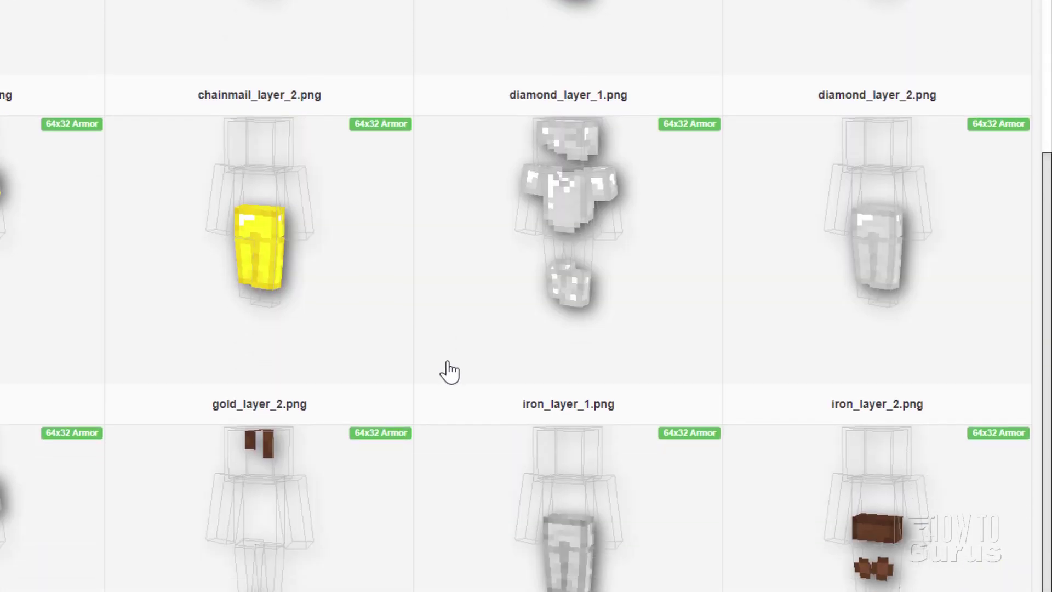
pyautogui.scroll(5, 444, 524)
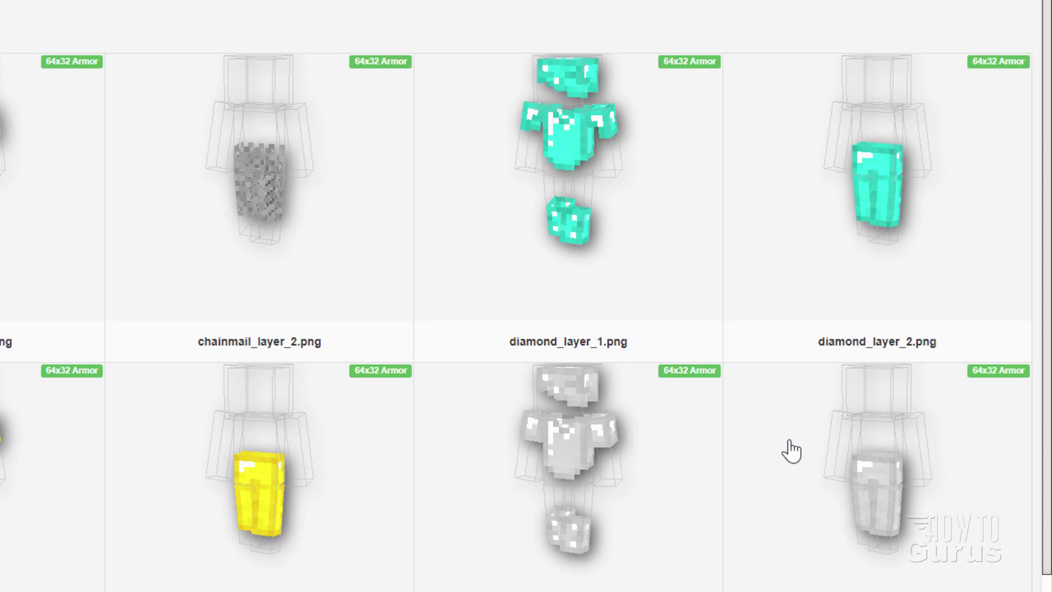
# Step: Open iron_layer_1.png in the editor and orbit the 3D armor model to inspect it
pyautogui.click(594, 461)
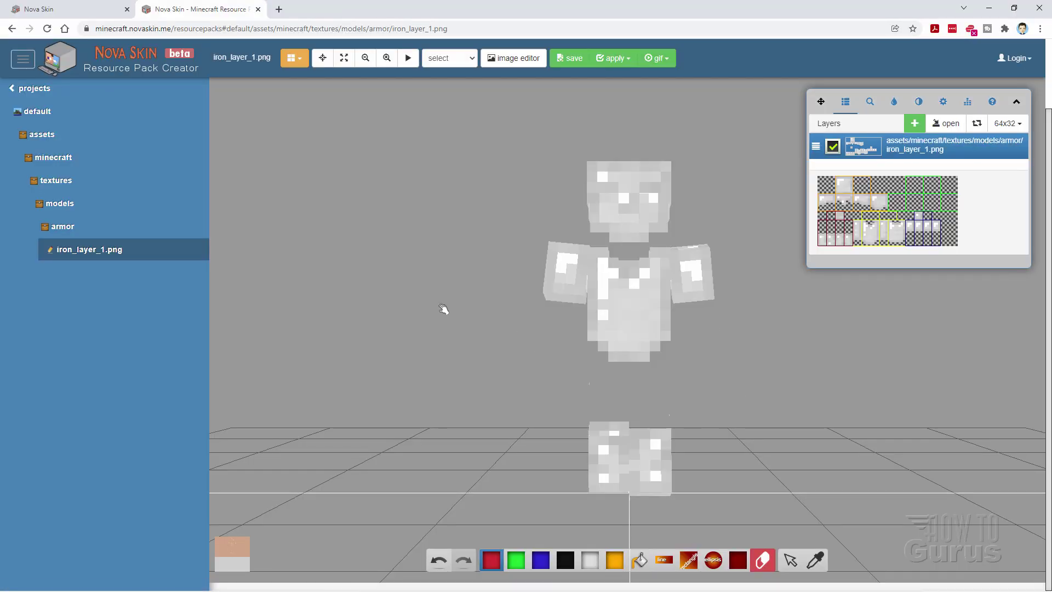
pyautogui.moveTo(430, 260)
pyautogui.mouseDown()
pyautogui.moveTo(442, 280)
pyautogui.moveTo(508, 270)
pyautogui.moveTo(383, 275)
pyautogui.moveTo(383, 261)
pyautogui.moveTo(466, 261)
pyautogui.moveTo(442, 270)
pyautogui.moveTo(496, 324)
pyautogui.mouseUp()
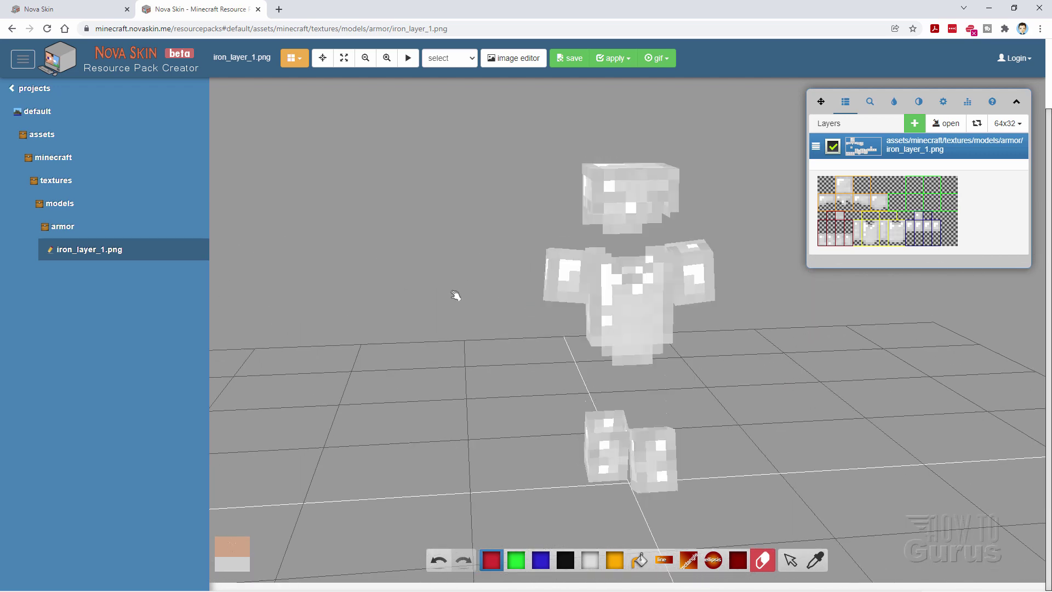
pyautogui.moveTo(455, 294); pyautogui.dragTo(488, 298)
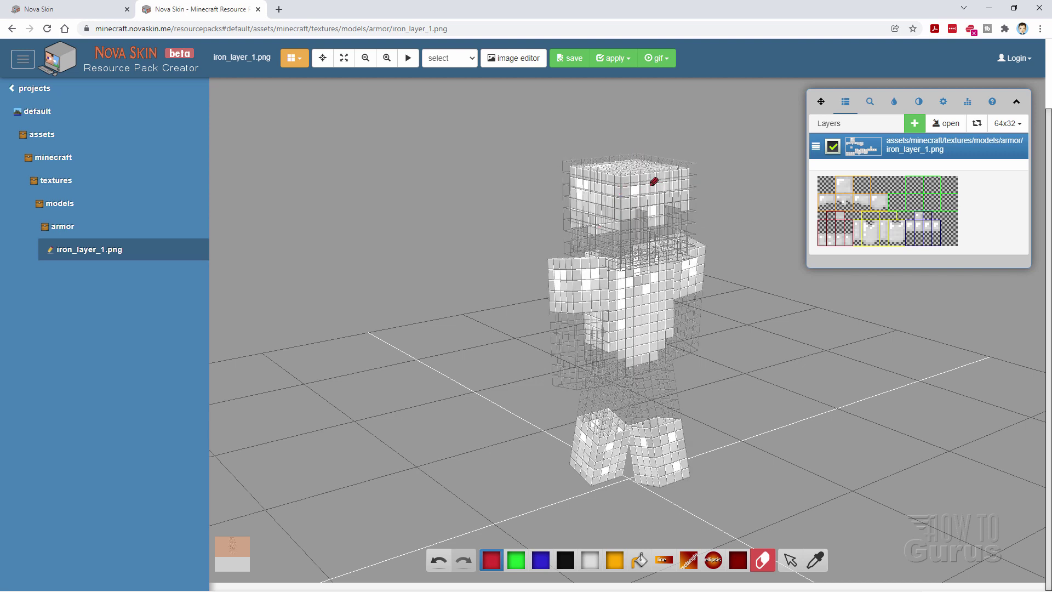
pyautogui.click(449, 58)
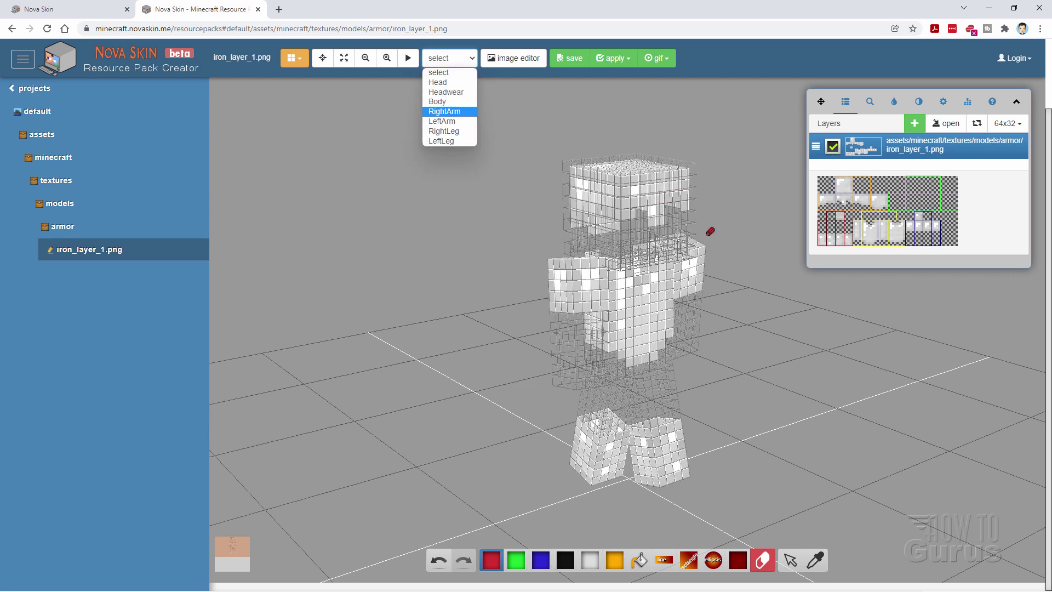
pyautogui.click(870, 347)
pyautogui.moveTo(870, 348); pyautogui.dragTo(855, 234)
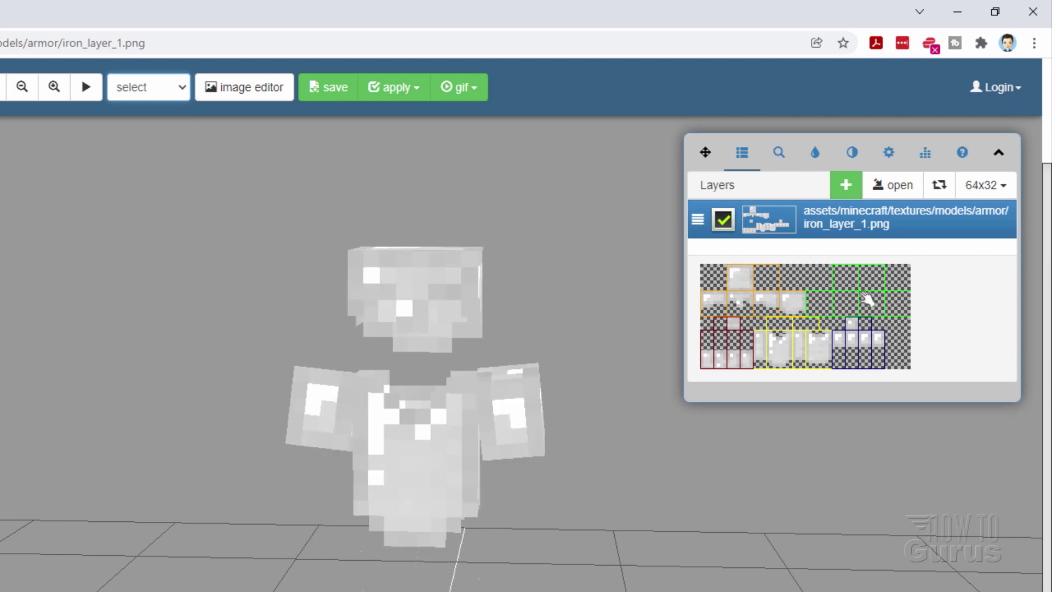
# Step: Choose blue #2d28d1 from the bottom palette as the paint colour for the iron armor
pyautogui.click(831, 317)
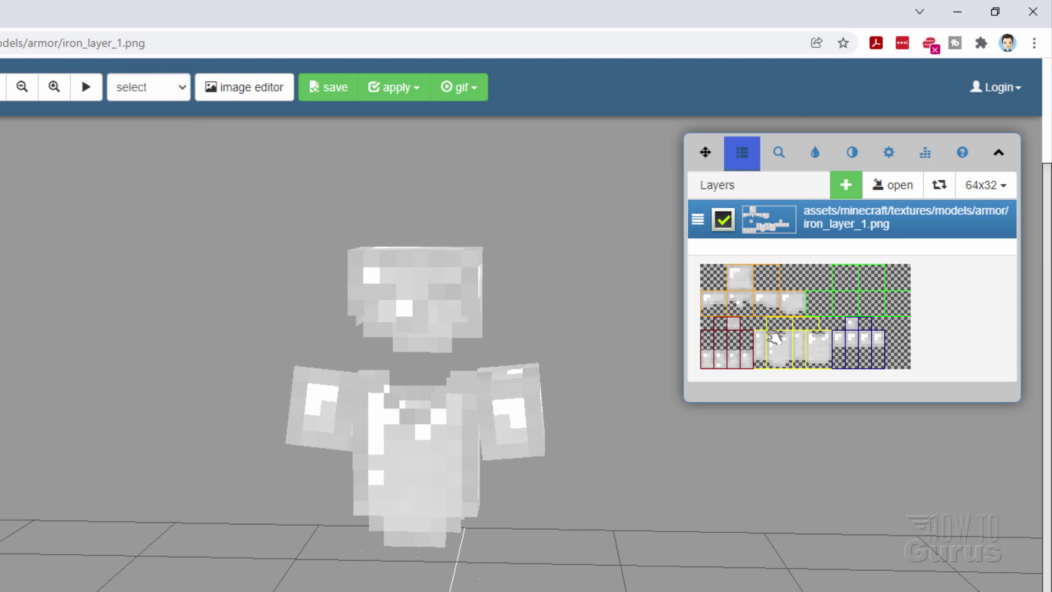
pyautogui.click(817, 162)
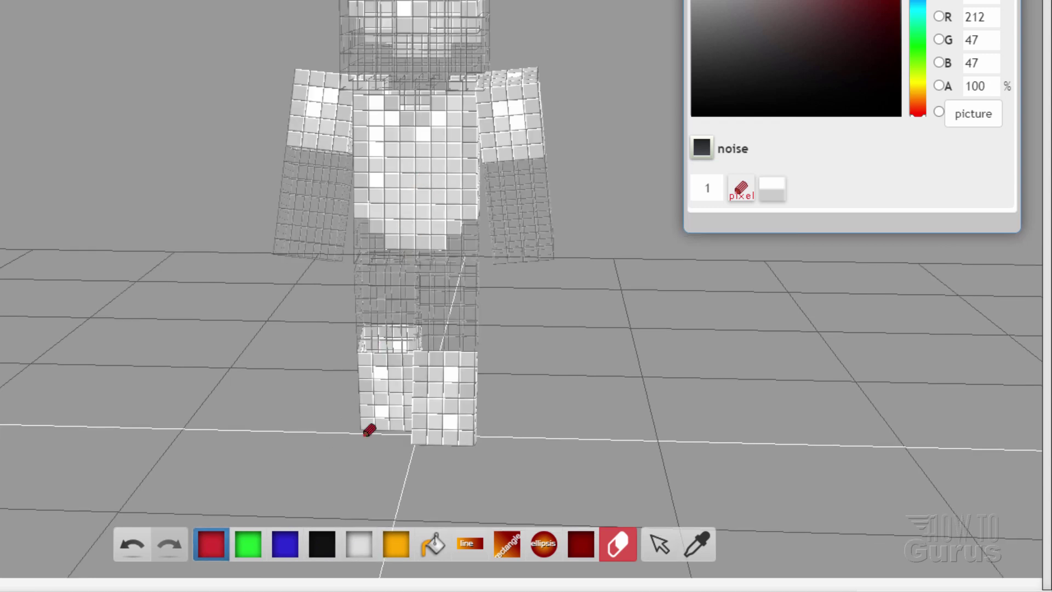
pyautogui.click(256, 548)
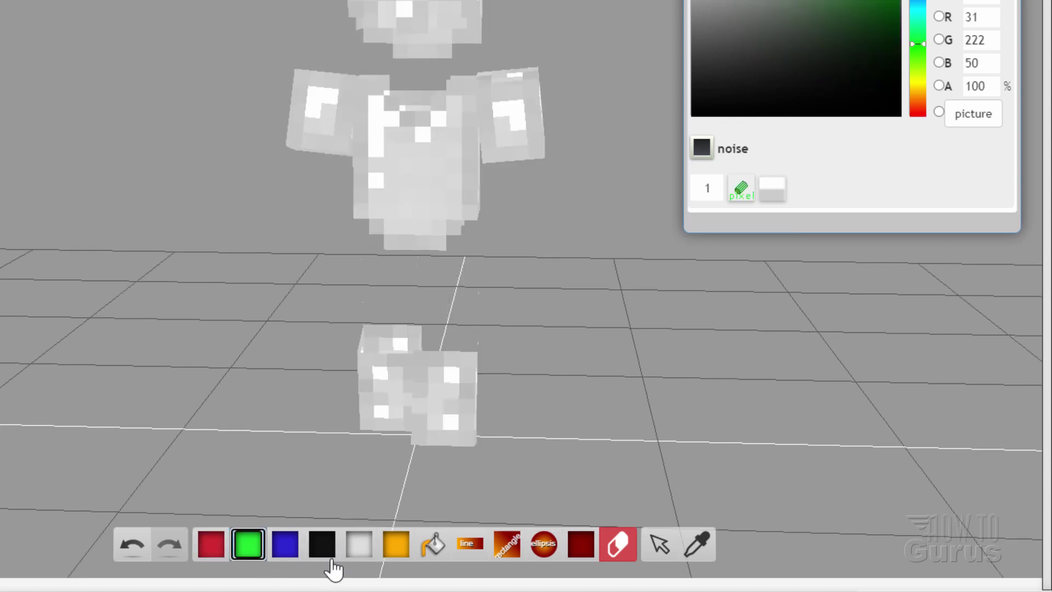
pyautogui.click(287, 548)
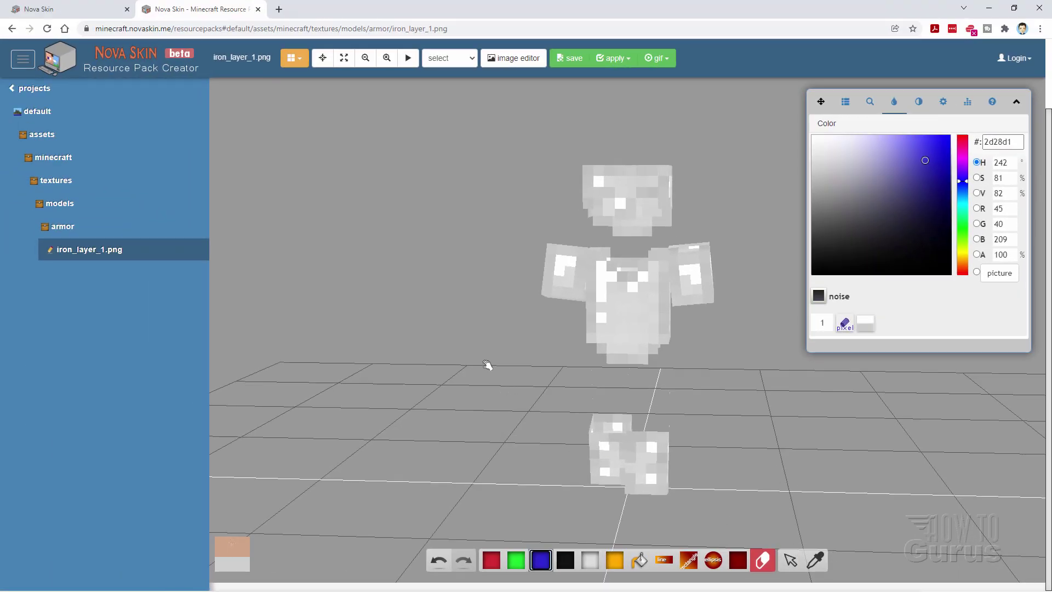
pyautogui.moveTo(487, 366); pyautogui.dragTo(508, 364)
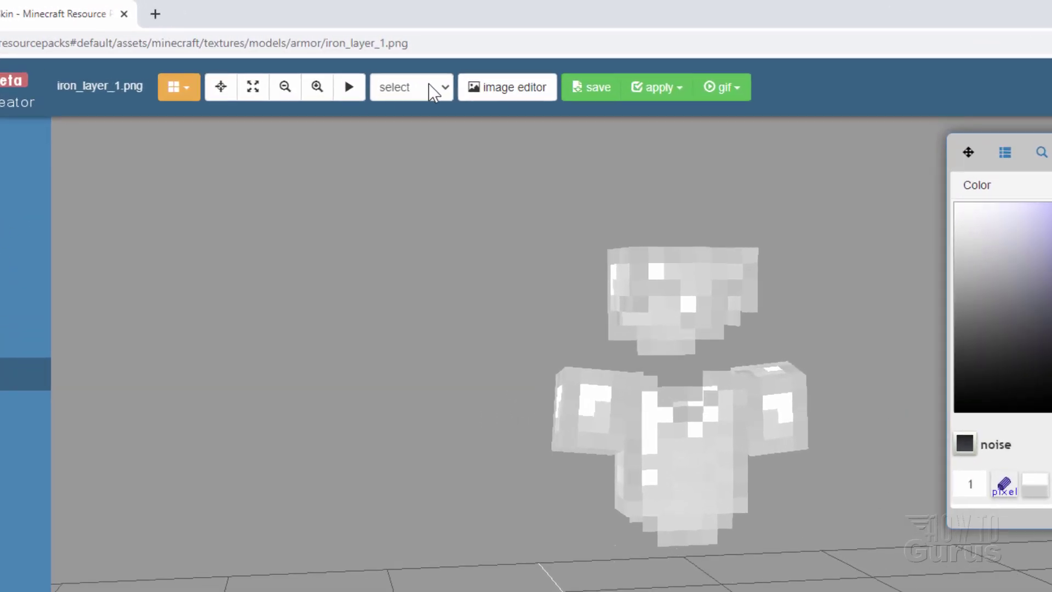
# Step: Isolate the Body part and turn the view to its front face
pyautogui.click(461, 56)
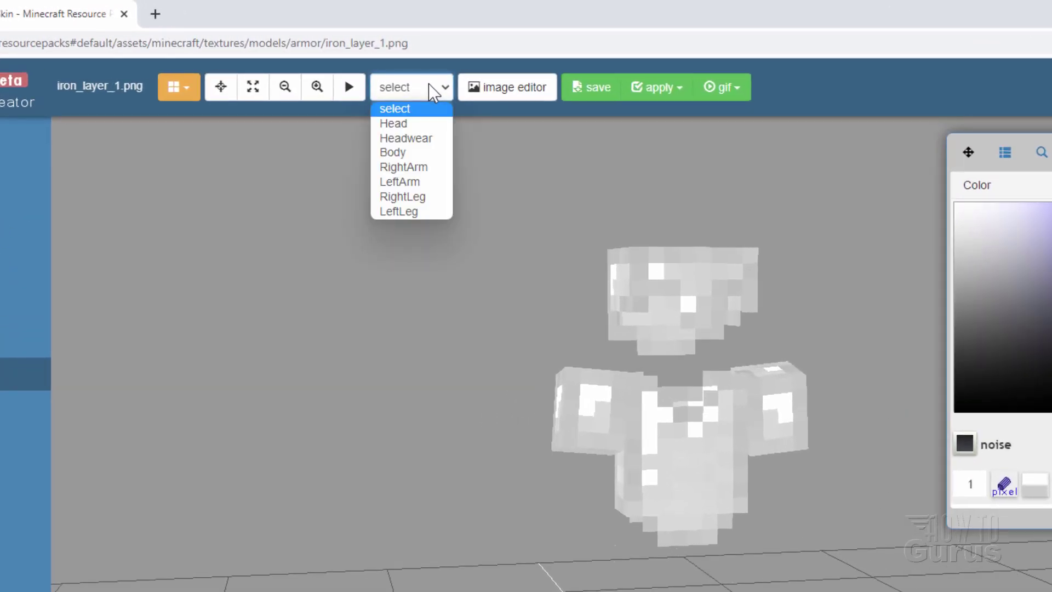
pyautogui.click(398, 151)
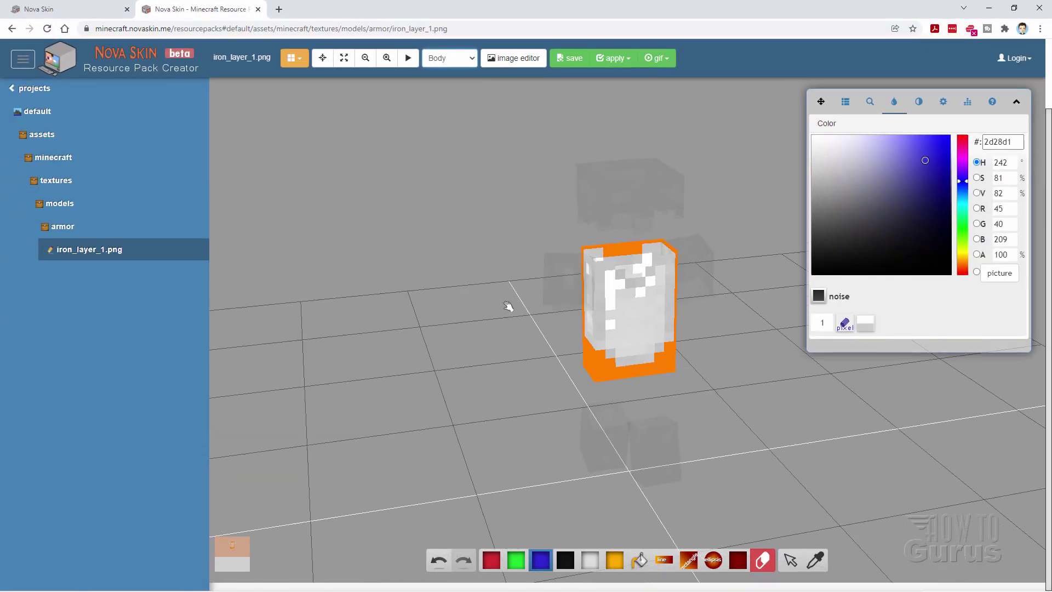
pyautogui.moveTo(486, 298)
pyautogui.mouseDown()
pyautogui.moveTo(599, 288)
pyautogui.moveTo(548, 281)
pyautogui.moveTo(472, 293)
pyautogui.moveTo(497, 292)
pyautogui.mouseUp()
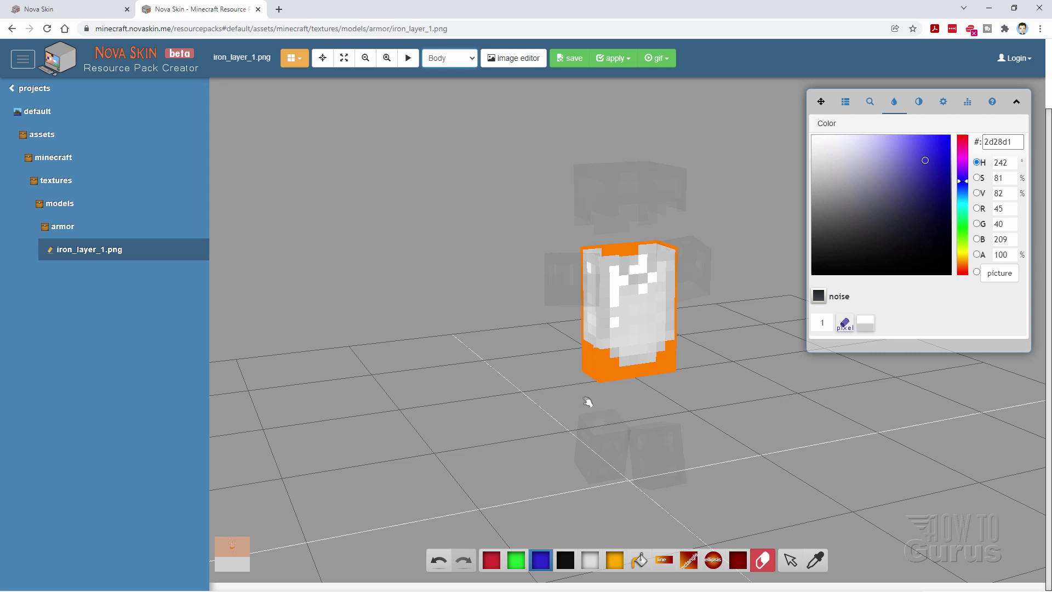
pyautogui.moveTo(527, 352); pyautogui.dragTo(511, 357)
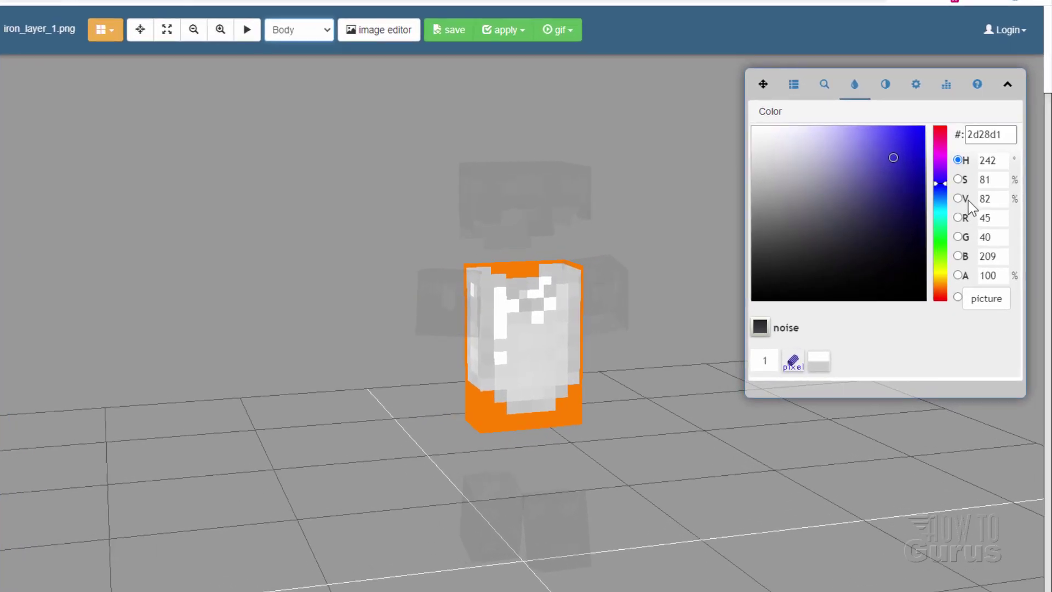
# Step: Set the colour to near-black #040405, adjust brush size, and paint a small mark at the chest top
pyautogui.moveTo(925, 187); pyautogui.dragTo(921, 201)
pyautogui.click(889, 155)
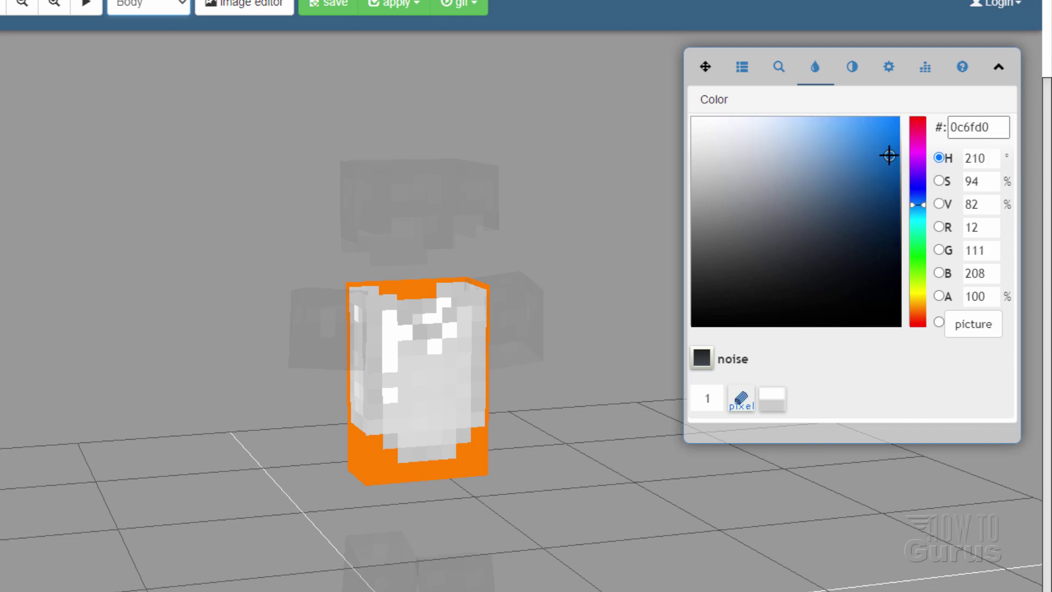
pyautogui.moveTo(891, 159)
pyautogui.mouseDown()
pyautogui.moveTo(909, 169)
pyautogui.moveTo(899, 183)
pyautogui.moveTo(722, 323)
pyautogui.mouseUp()
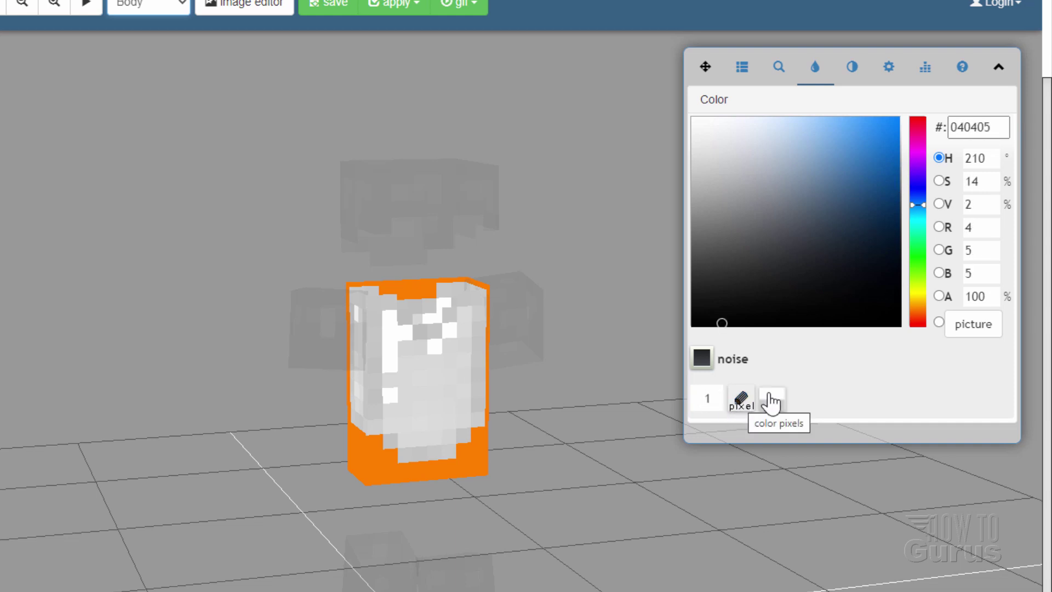
pyautogui.click(718, 395)
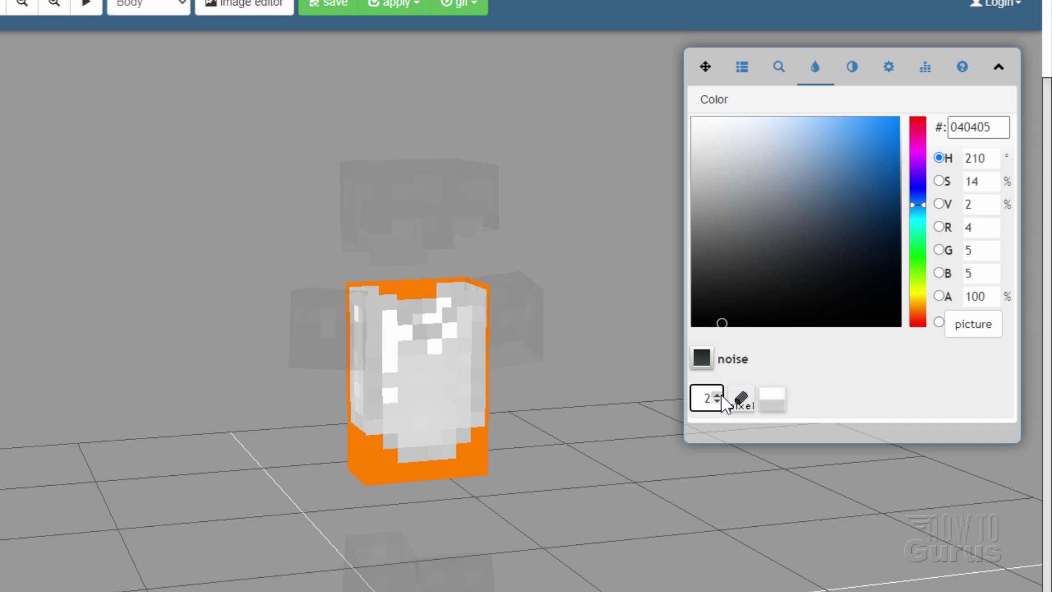
pyautogui.click(718, 395)
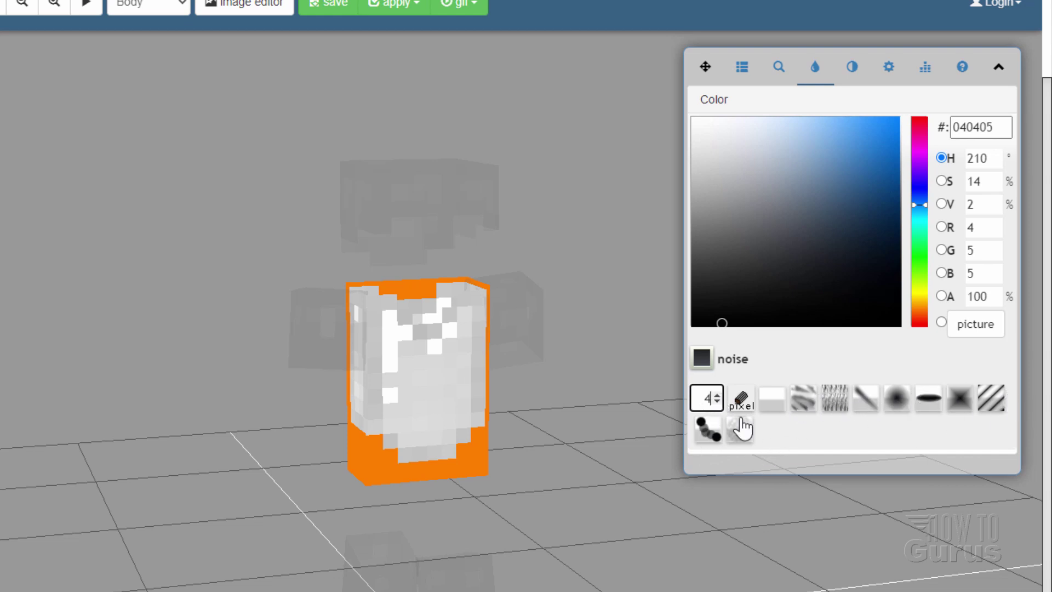
pyautogui.click(717, 402)
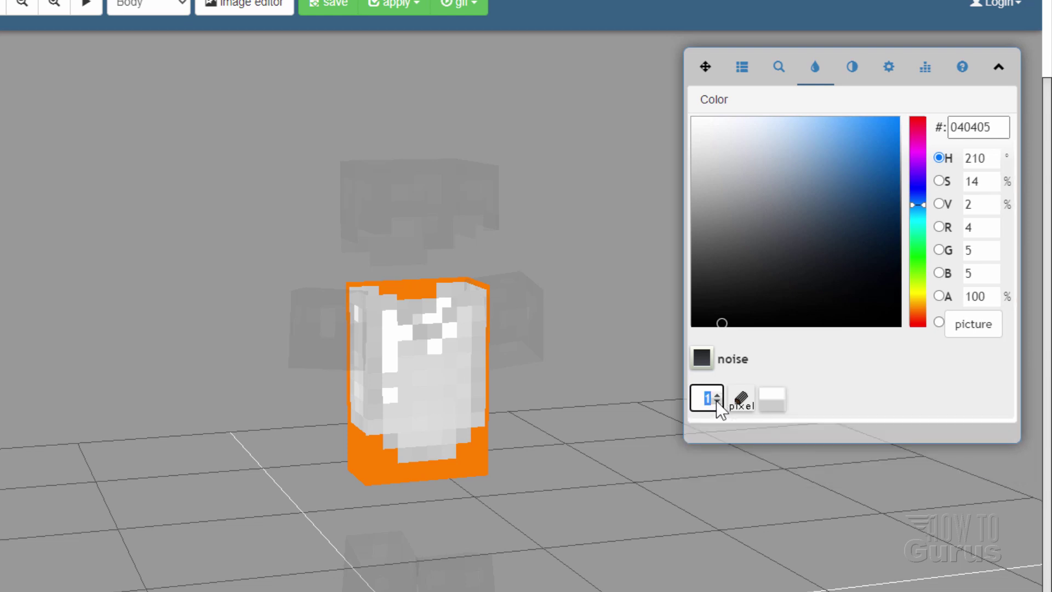
pyautogui.click(399, 317)
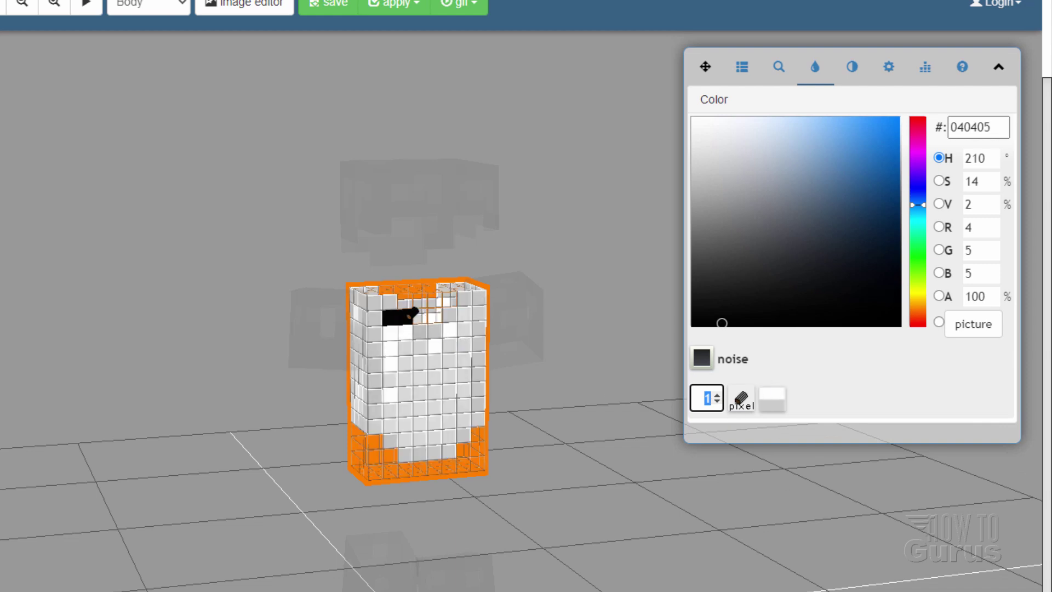
# Step: Paint five dark blue 0868c5 horizontal stripes across the body's front
pyautogui.moveTo(820, 298)
pyautogui.mouseDown()
pyautogui.moveTo(903, 160)
pyautogui.moveTo(893, 165)
pyautogui.mouseUp()
pyautogui.click(392, 317)
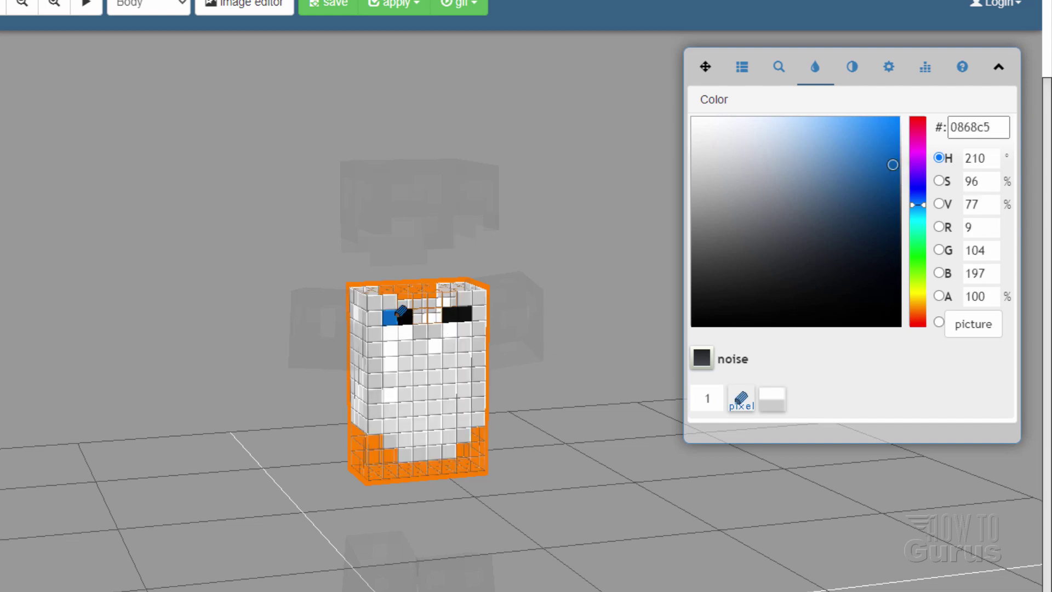
pyautogui.click(406, 317)
pyautogui.click(452, 314)
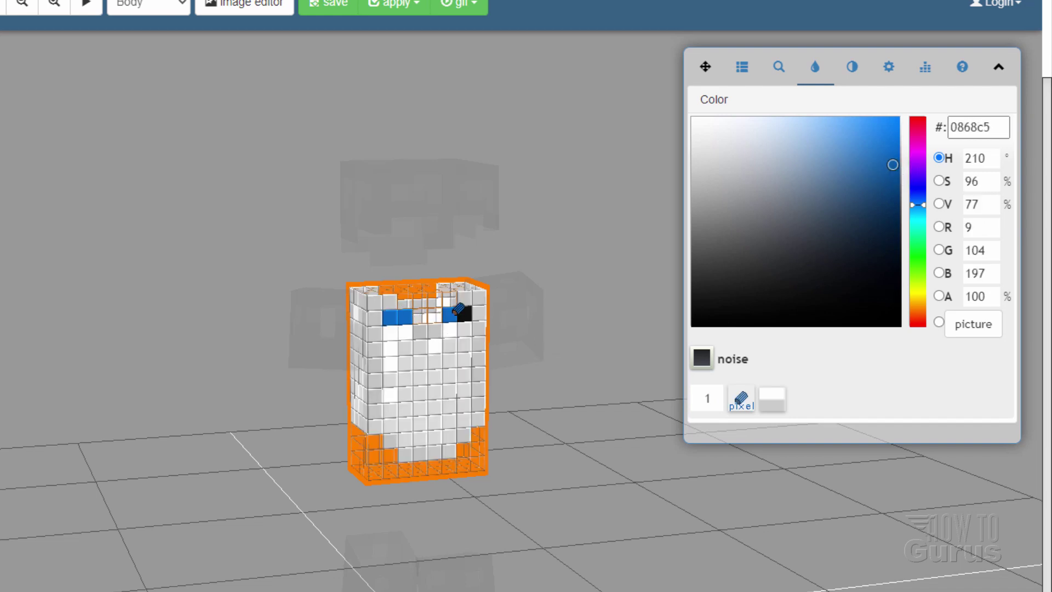
pyautogui.click(426, 317)
pyautogui.click(436, 317)
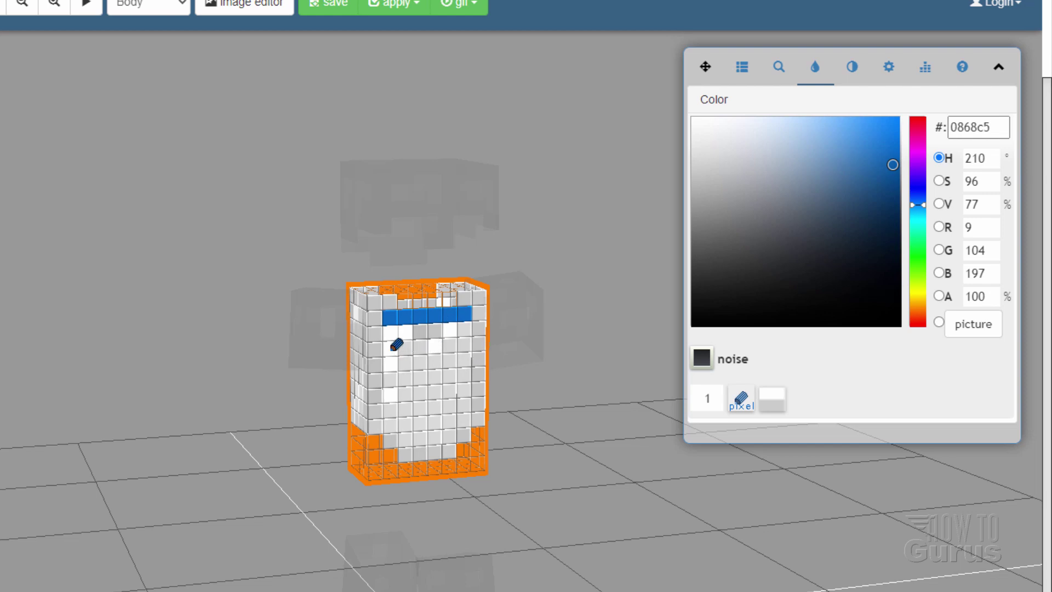
pyautogui.moveTo(394, 346); pyautogui.dragTo(454, 342)
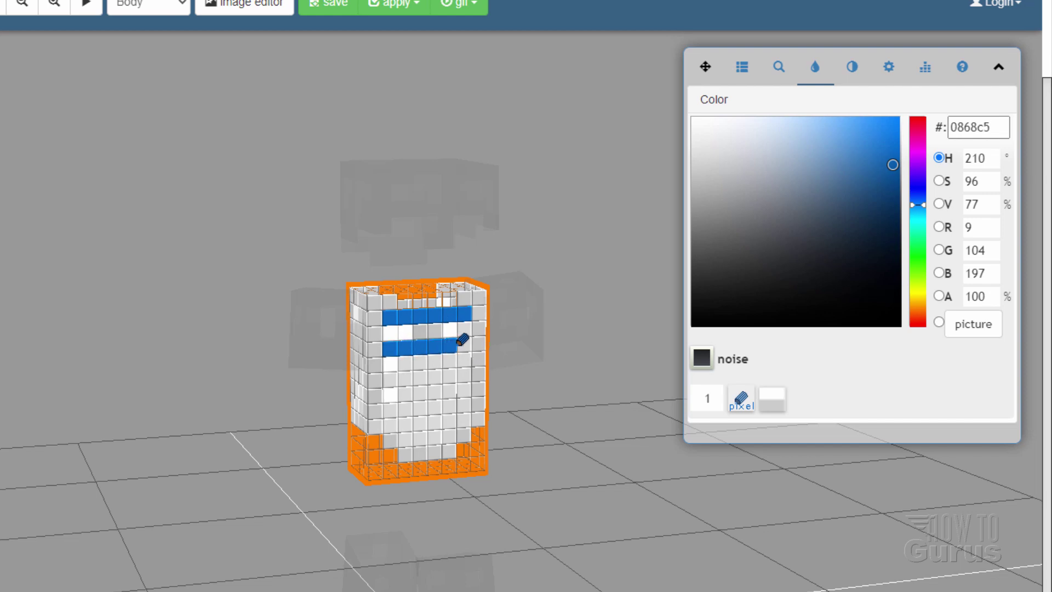
pyautogui.moveTo(402, 373); pyautogui.dragTo(455, 369)
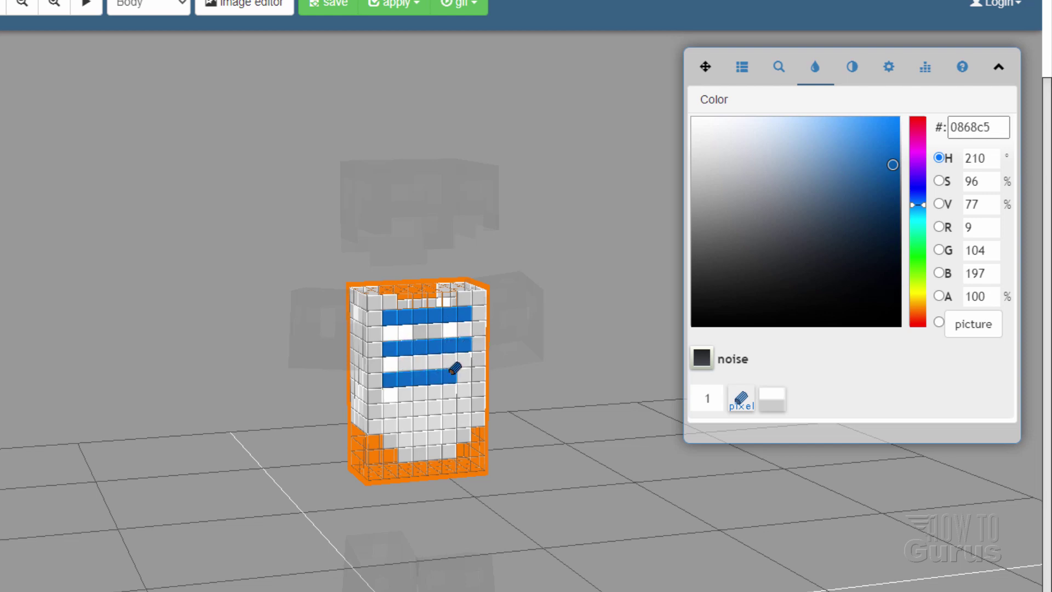
pyautogui.moveTo(403, 402)
pyautogui.mouseDown()
pyautogui.moveTo(453, 402)
pyautogui.moveTo(465, 419)
pyautogui.mouseUp()
pyautogui.moveTo(409, 439); pyautogui.dragTo(448, 436)
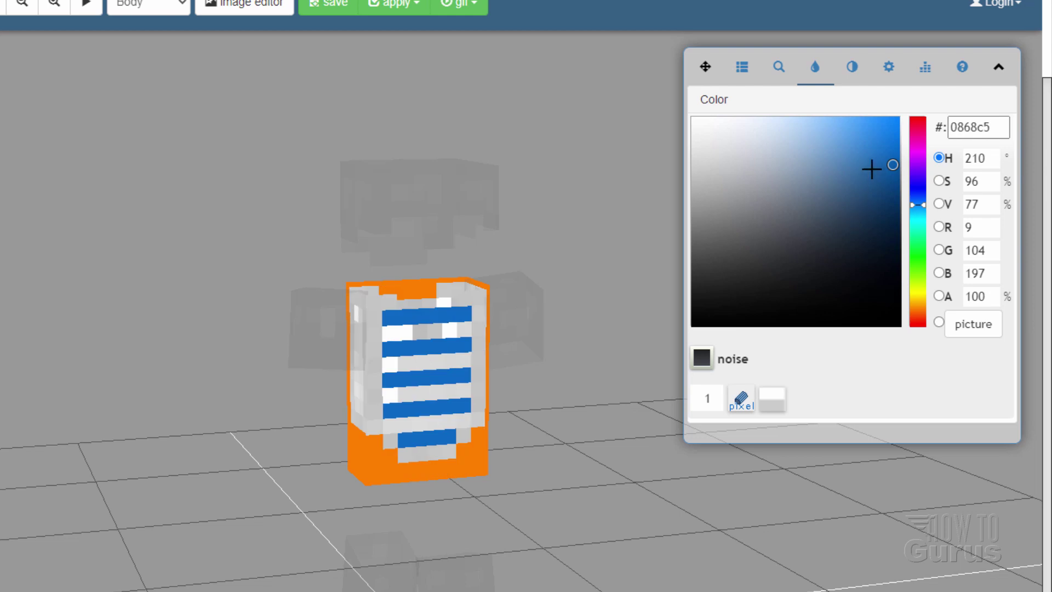
# Step: Fill the rows between the dark stripes with light blue 74baff
pyautogui.moveTo(889, 160); pyautogui.dragTo(805, 116)
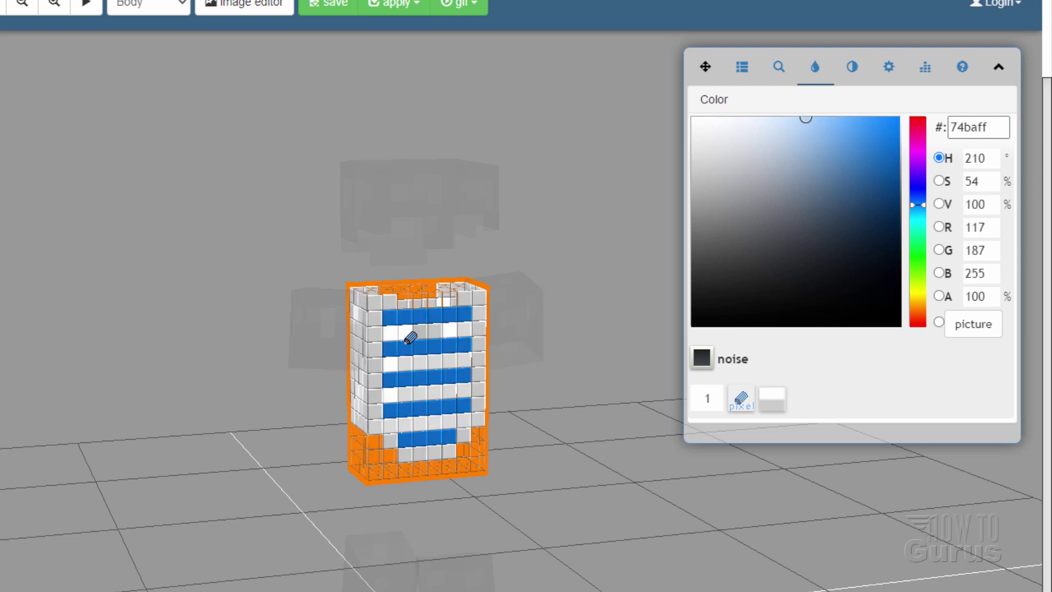
pyautogui.moveTo(396, 326); pyautogui.dragTo(458, 322)
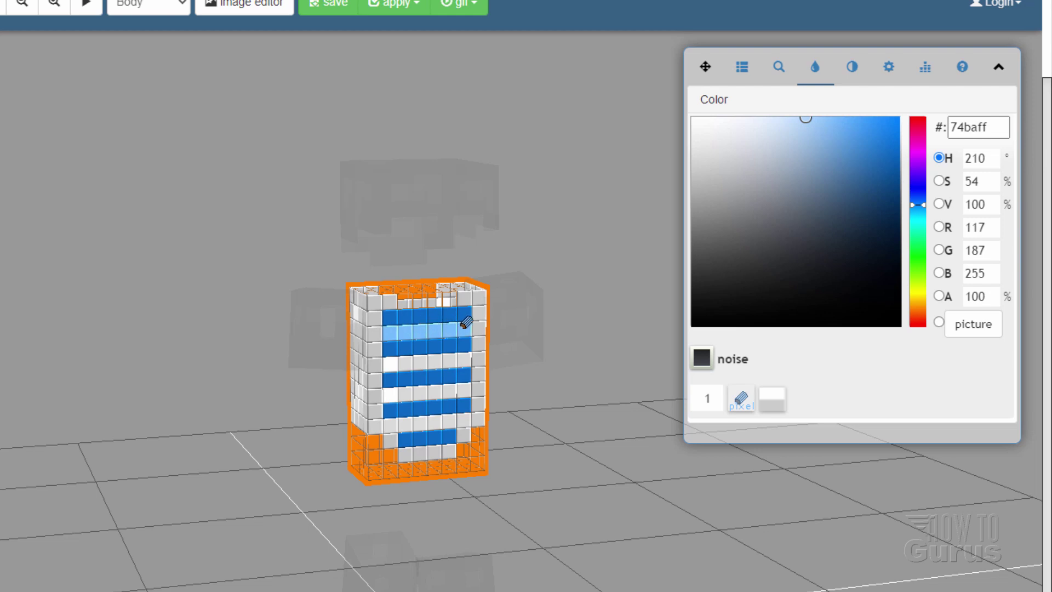
pyautogui.moveTo(397, 360); pyautogui.dragTo(458, 355)
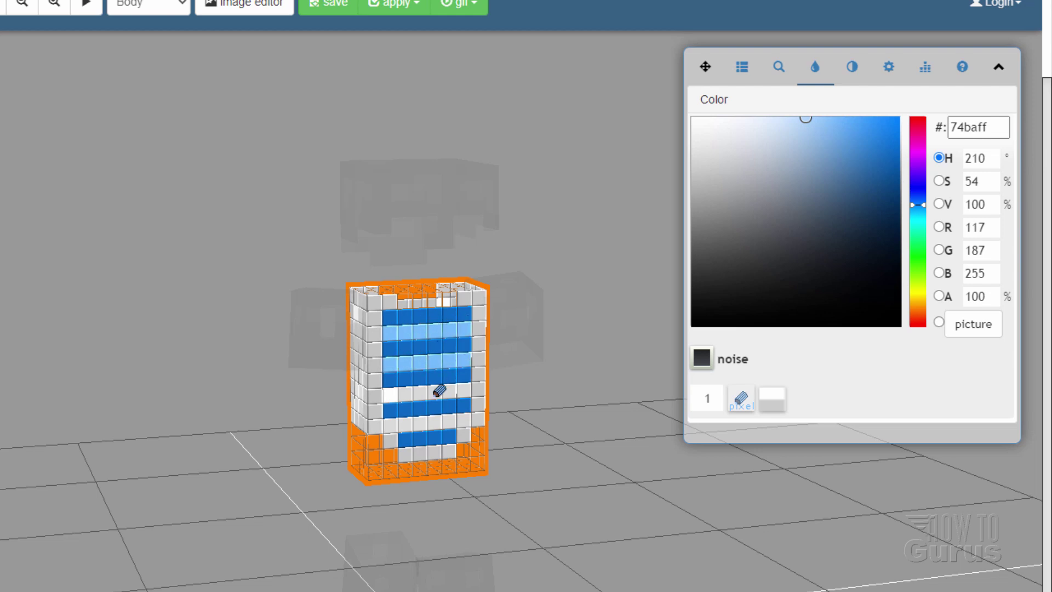
pyautogui.moveTo(397, 391); pyautogui.dragTo(462, 385)
pyautogui.moveTo(390, 424); pyautogui.dragTo(487, 423)
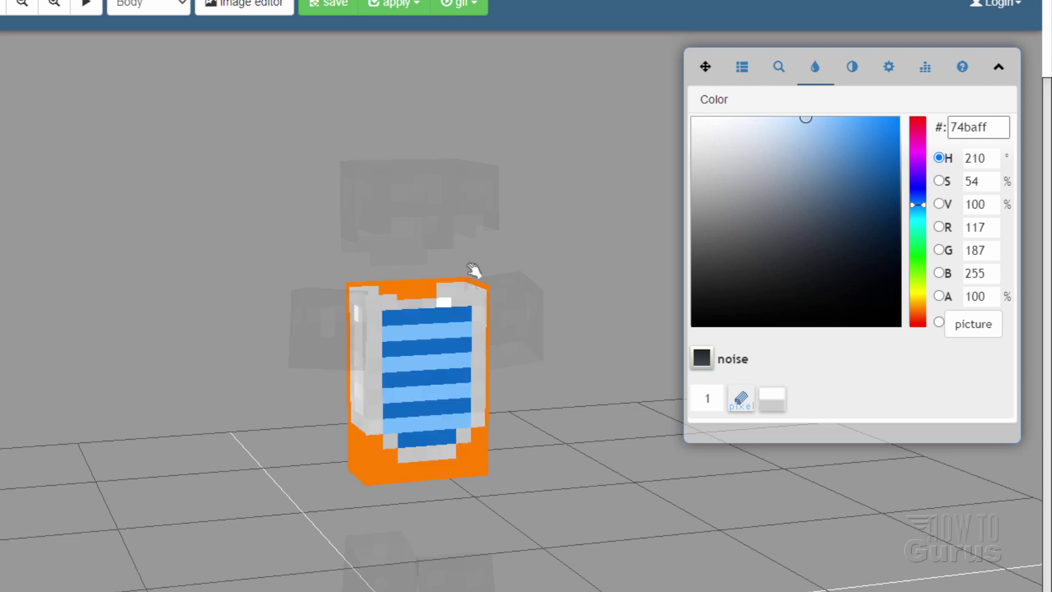
pyautogui.moveTo(245, 429); pyautogui.dragTo(125, 487)
# Step: Isolate the Head part for painting
pyautogui.click(142, 27)
pyautogui.click(156, 64)
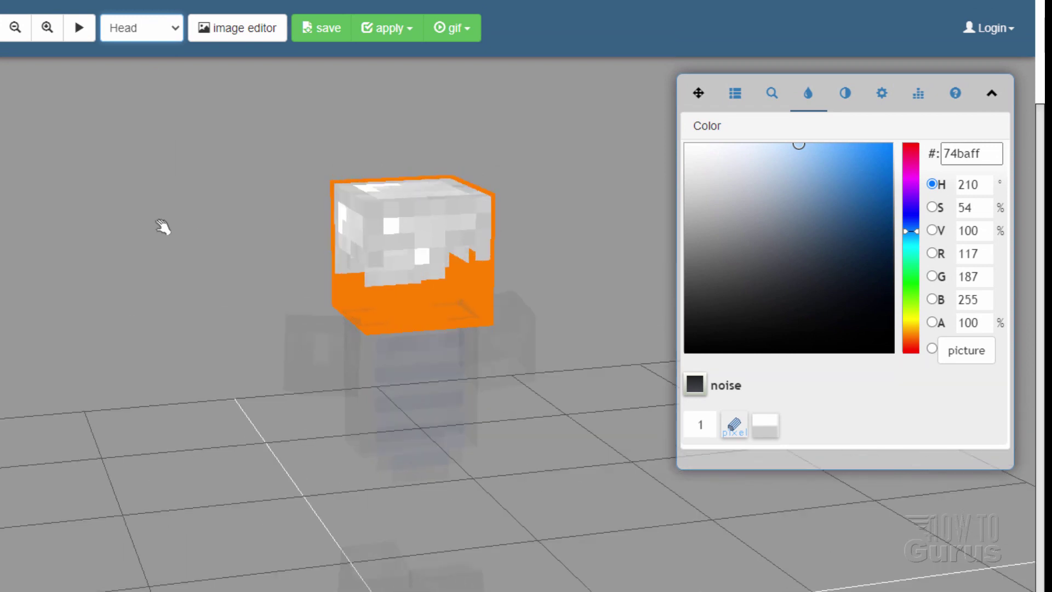
pyautogui.click(174, 29)
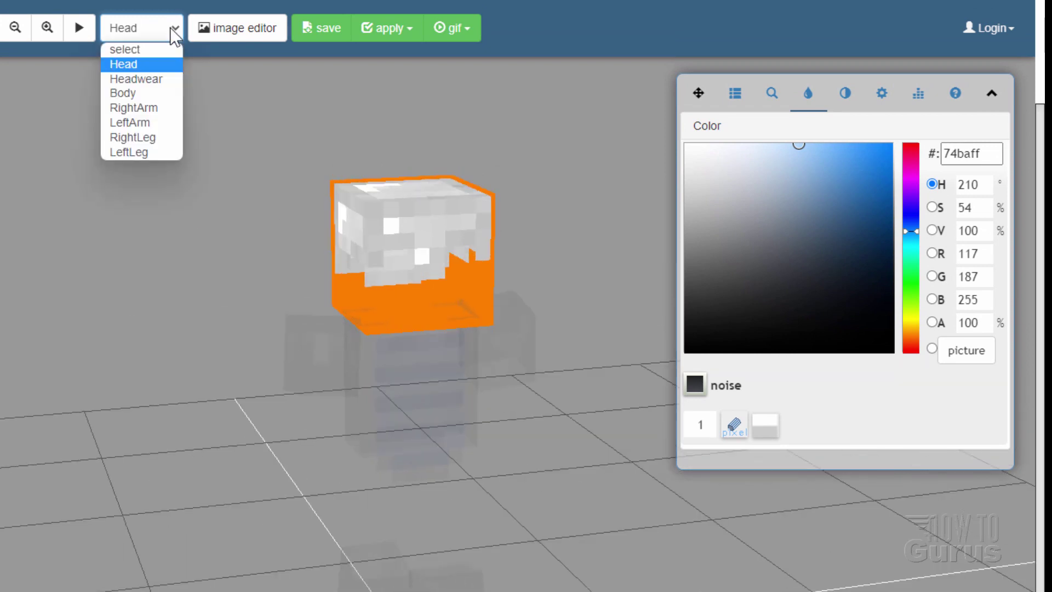
pyautogui.click(138, 64)
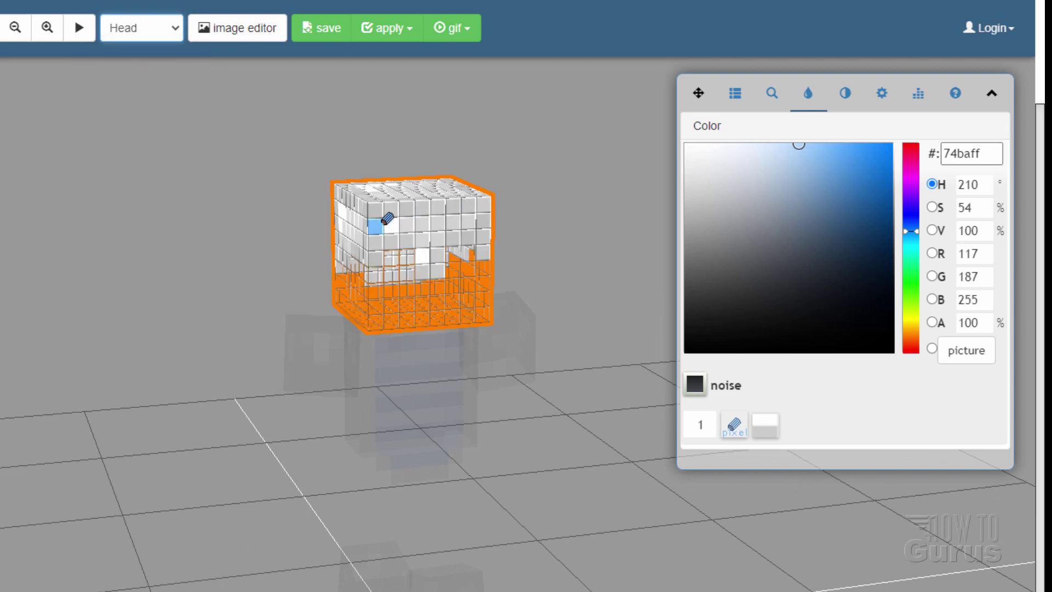
# Step: Paint light blue #74baff across the helmet's upper rows on every side
pyautogui.moveTo(383, 222)
pyautogui.mouseDown()
pyautogui.moveTo(479, 216)
pyautogui.moveTo(401, 239)
pyautogui.moveTo(484, 228)
pyautogui.mouseUp()
pyautogui.moveTo(383, 209); pyautogui.dragTo(482, 199)
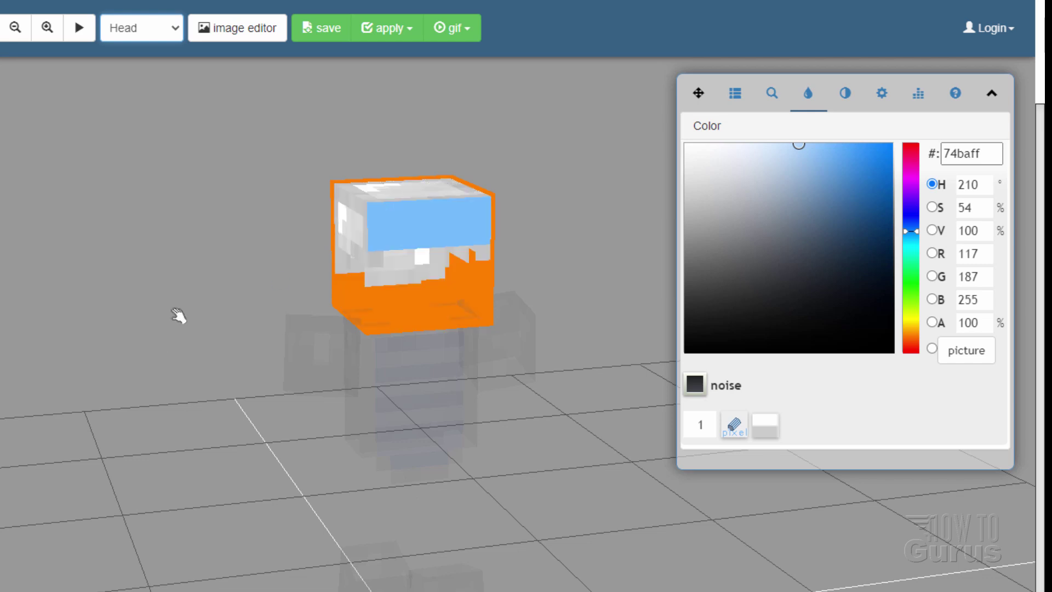
pyautogui.moveTo(132, 274); pyautogui.dragTo(291, 251)
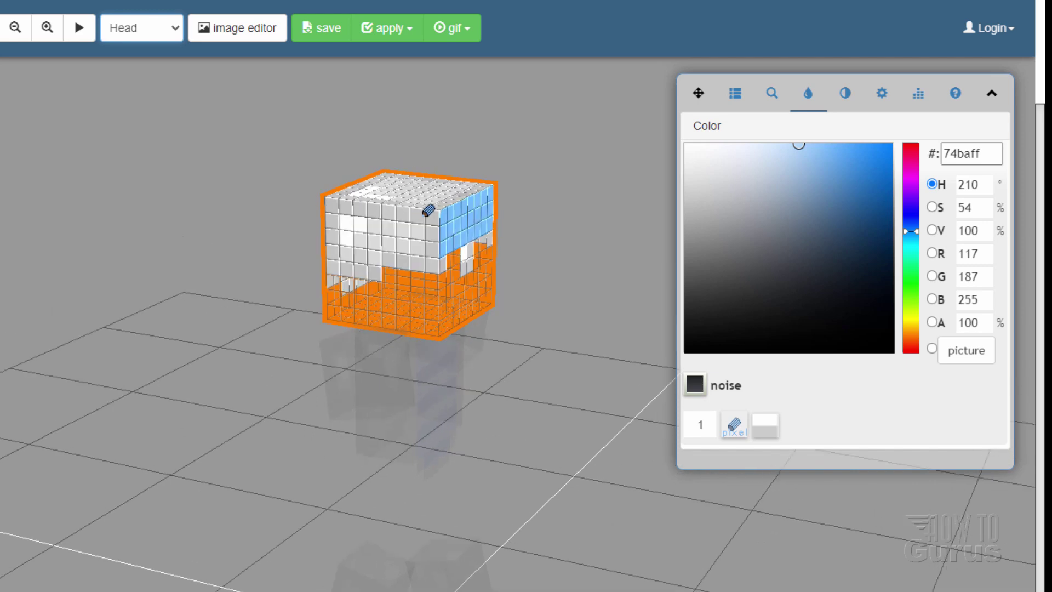
pyautogui.moveTo(437, 214)
pyautogui.mouseDown()
pyautogui.moveTo(332, 205)
pyautogui.moveTo(366, 230)
pyautogui.moveTo(422, 244)
pyautogui.moveTo(433, 231)
pyautogui.mouseUp()
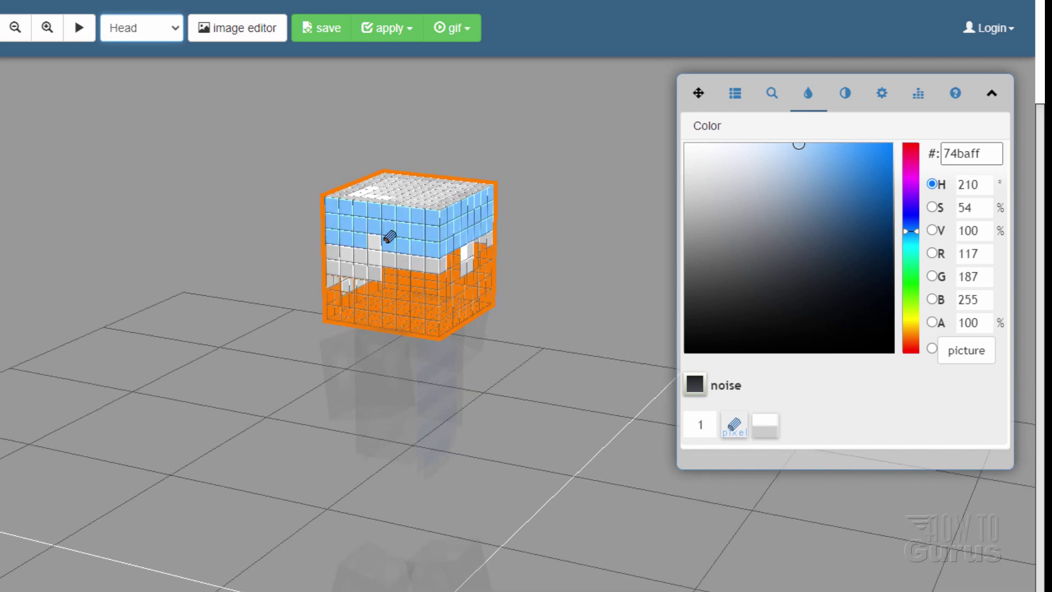
pyautogui.moveTo(258, 274)
pyautogui.mouseDown()
pyautogui.moveTo(242, 317)
pyautogui.moveTo(329, 289)
pyautogui.moveTo(441, 211)
pyautogui.moveTo(348, 204)
pyautogui.moveTo(427, 216)
pyautogui.moveTo(442, 235)
pyautogui.moveTo(341, 228)
pyautogui.moveTo(294, 266)
pyautogui.mouseUp()
pyautogui.moveTo(200, 303)
pyautogui.mouseDown()
pyautogui.moveTo(291, 330)
pyautogui.moveTo(366, 298)
pyautogui.moveTo(426, 205)
pyautogui.moveTo(345, 207)
pyautogui.moveTo(430, 207)
pyautogui.moveTo(452, 221)
pyautogui.moveTo(354, 230)
pyautogui.mouseUp()
pyautogui.moveTo(202, 383)
pyautogui.mouseDown()
pyautogui.moveTo(462, 378)
pyautogui.moveTo(454, 307)
pyautogui.mouseUp()
# Step: Isolate the Headwear layer and paint a 0570da ring around its top rim
pyautogui.click(172, 35)
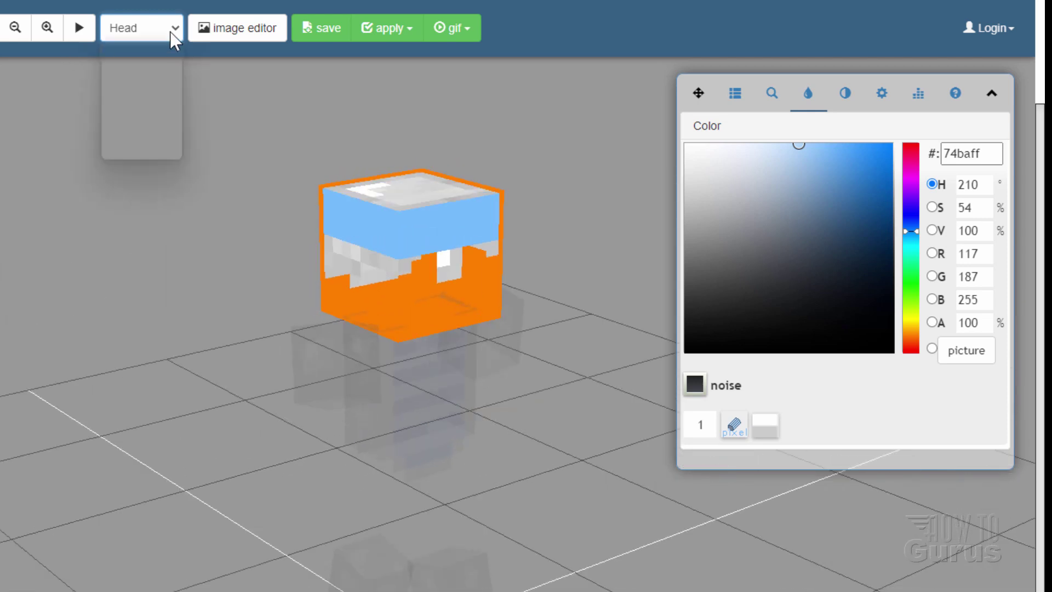
pyautogui.click(159, 80)
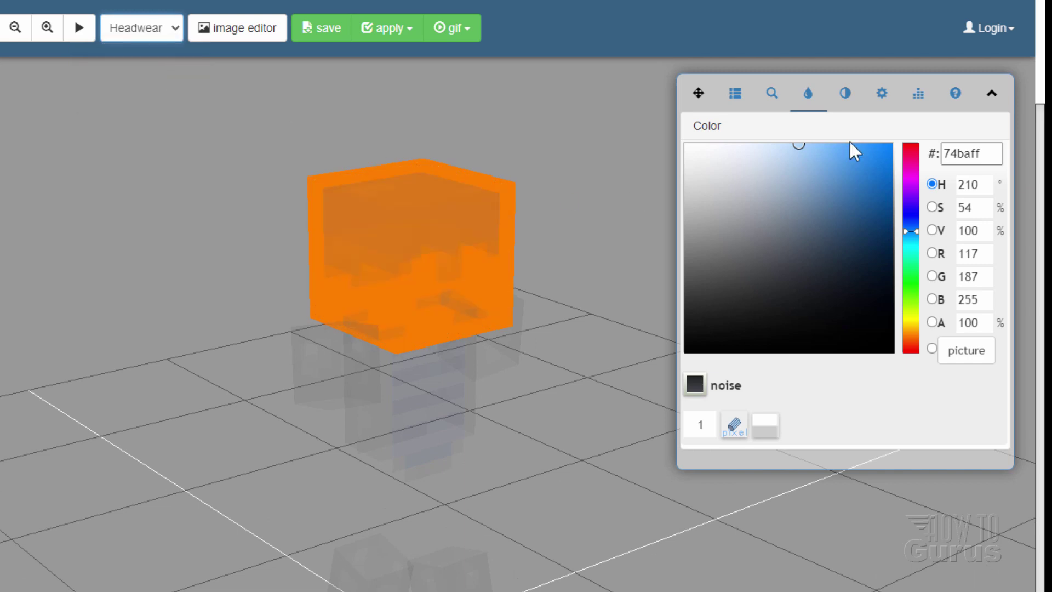
pyautogui.click(888, 172)
pyautogui.moveTo(401, 233); pyautogui.dragTo(512, 208)
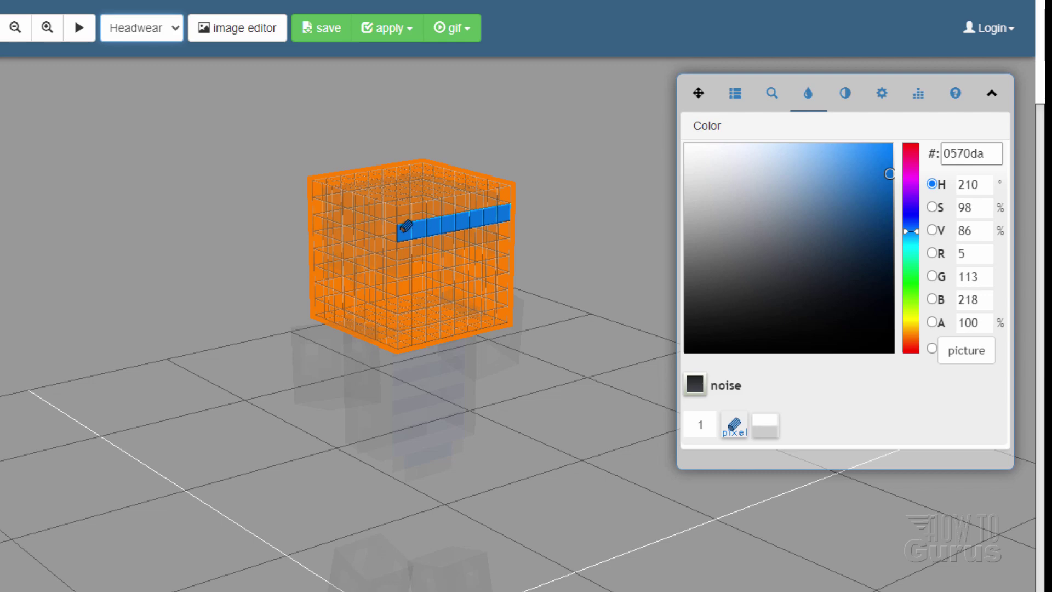
pyautogui.moveTo(405, 226); pyautogui.dragTo(313, 206)
pyautogui.moveTo(206, 286)
pyautogui.mouseDown()
pyautogui.moveTo(231, 312)
pyautogui.moveTo(312, 320)
pyautogui.moveTo(431, 258)
pyautogui.mouseUp()
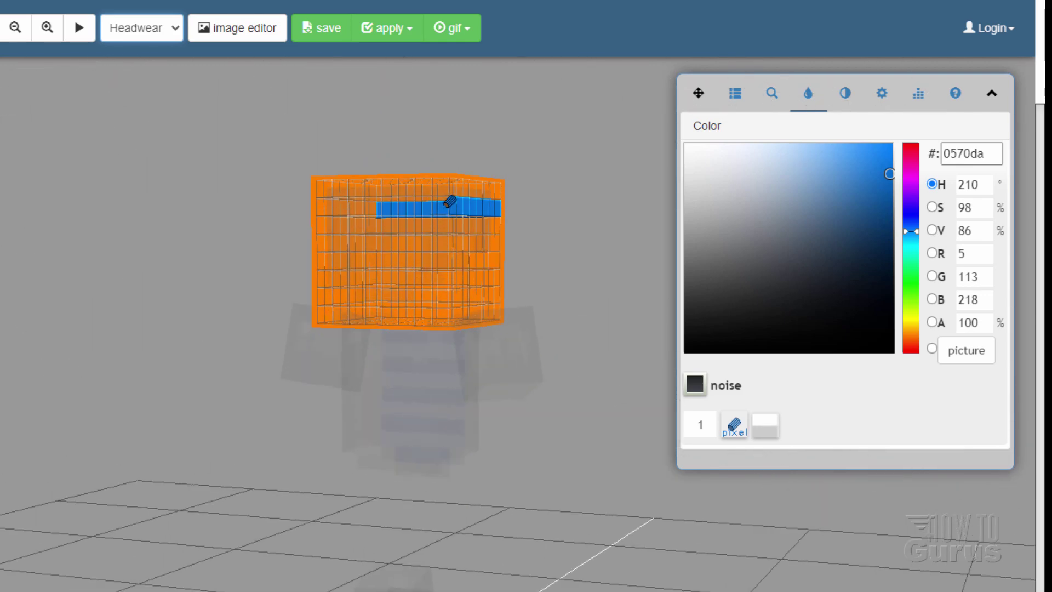
pyautogui.moveTo(449, 201); pyautogui.dragTo(317, 206)
pyautogui.moveTo(230, 331)
pyautogui.mouseDown()
pyautogui.moveTo(256, 357)
pyautogui.moveTo(340, 364)
pyautogui.moveTo(362, 329)
pyautogui.mouseUp()
pyautogui.moveTo(408, 251); pyautogui.dragTo(322, 217)
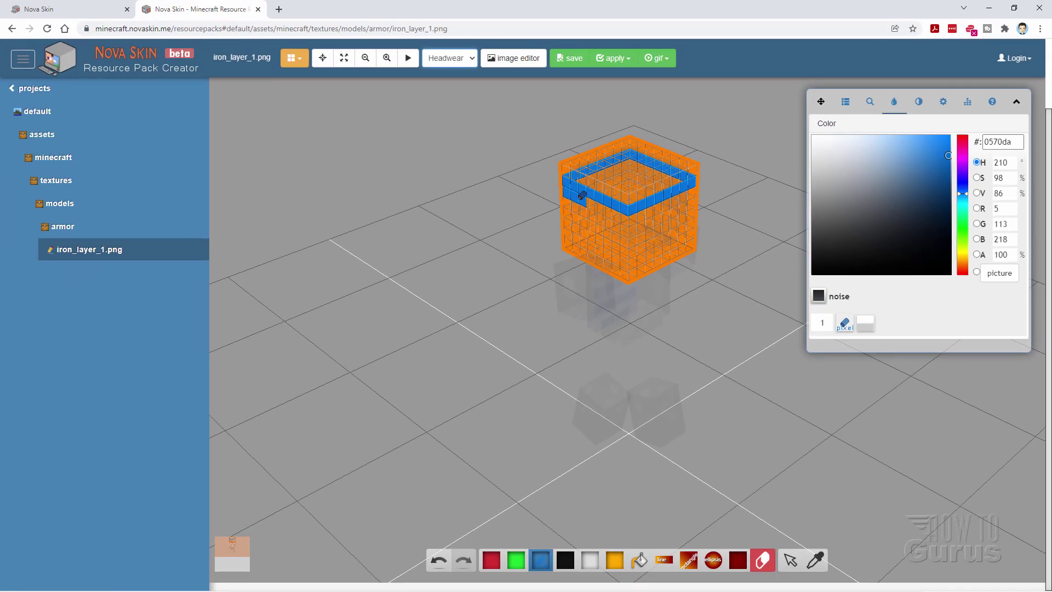
pyautogui.click(763, 559)
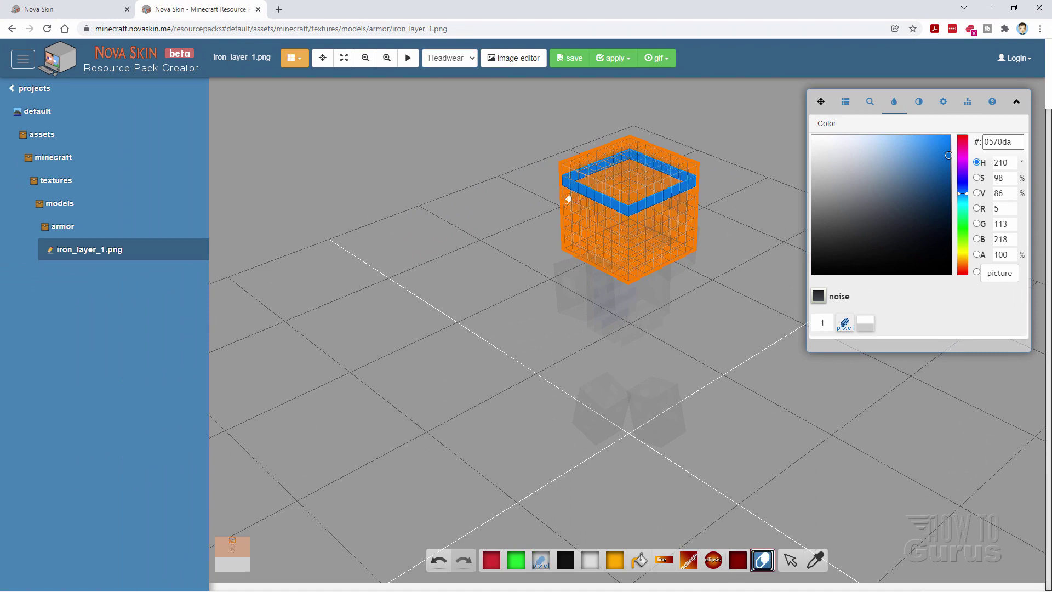
# Step: Show all armor parts together and orbit to review the blue helmet bands and striped chest
pyautogui.click(459, 59)
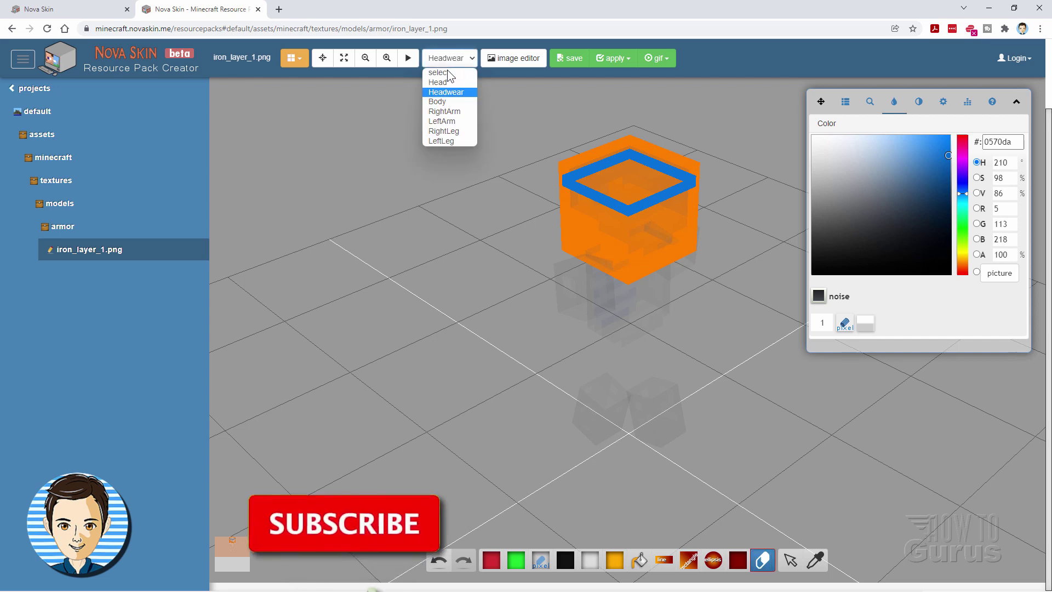
pyautogui.click(444, 72)
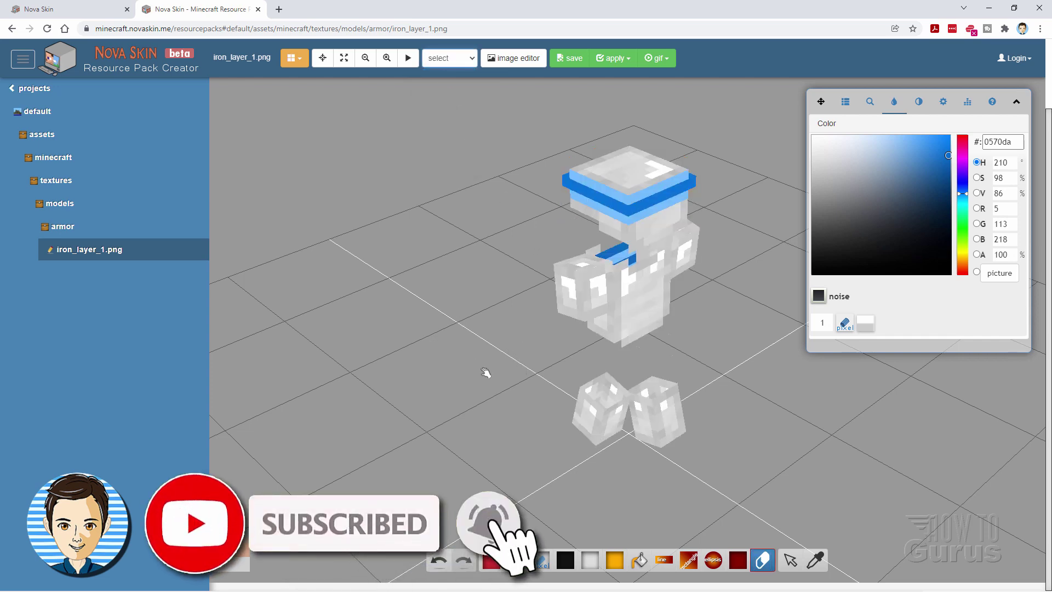
pyautogui.moveTo(486, 374)
pyautogui.mouseDown()
pyautogui.moveTo(449, 348)
pyautogui.moveTo(547, 361)
pyautogui.moveTo(469, 390)
pyautogui.moveTo(504, 390)
pyautogui.moveTo(478, 392)
pyautogui.mouseUp()
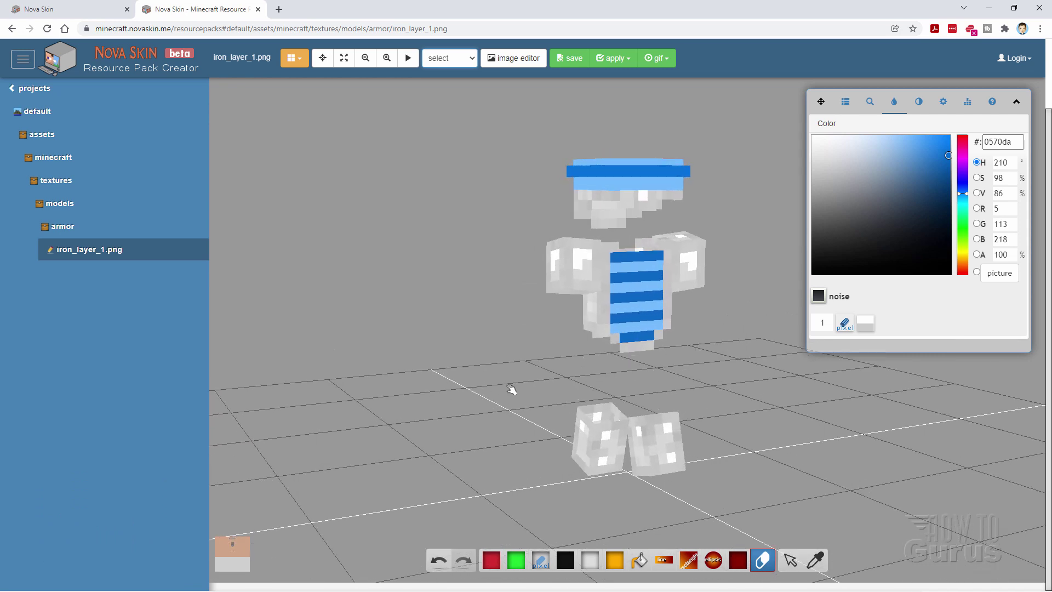
pyautogui.moveTo(737, 355); pyautogui.dragTo(487, 333)
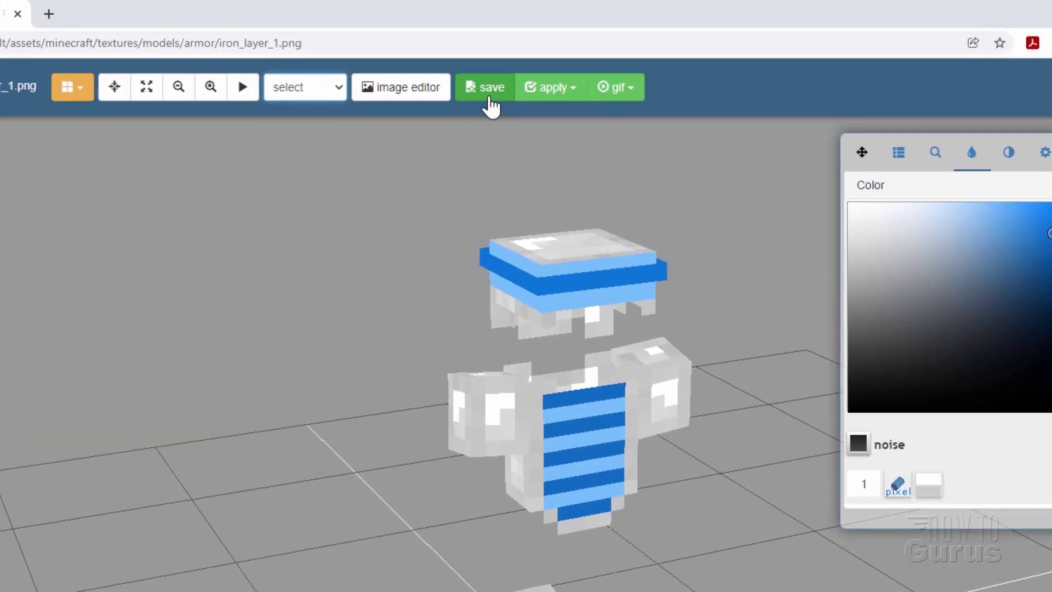
# Step: Save the texture image as iron_layer_1.png in the Packs folder
pyautogui.click(575, 61)
pyautogui.click(420, 117)
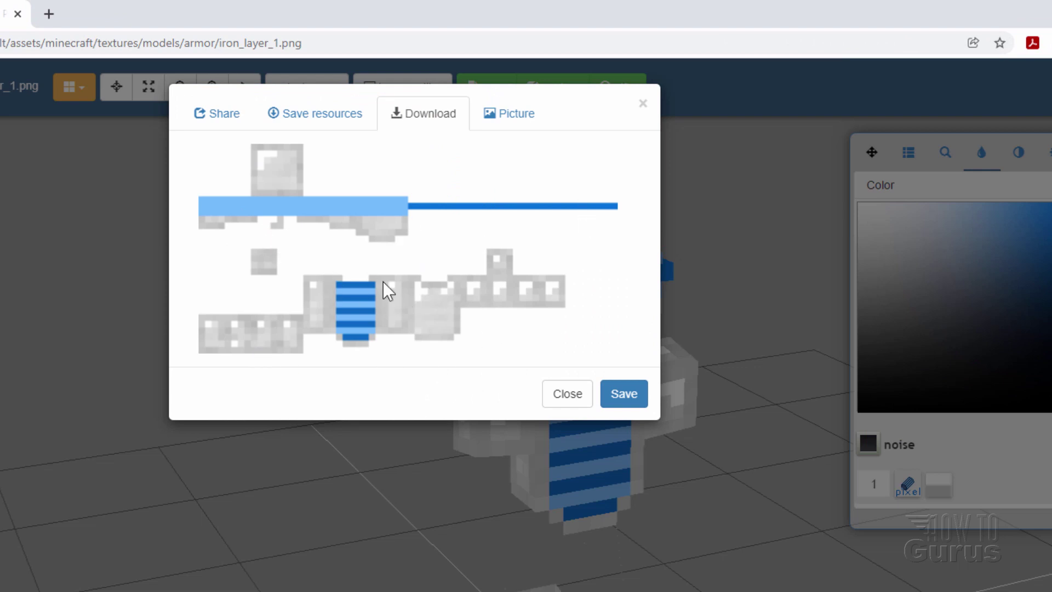
pyautogui.click(609, 394)
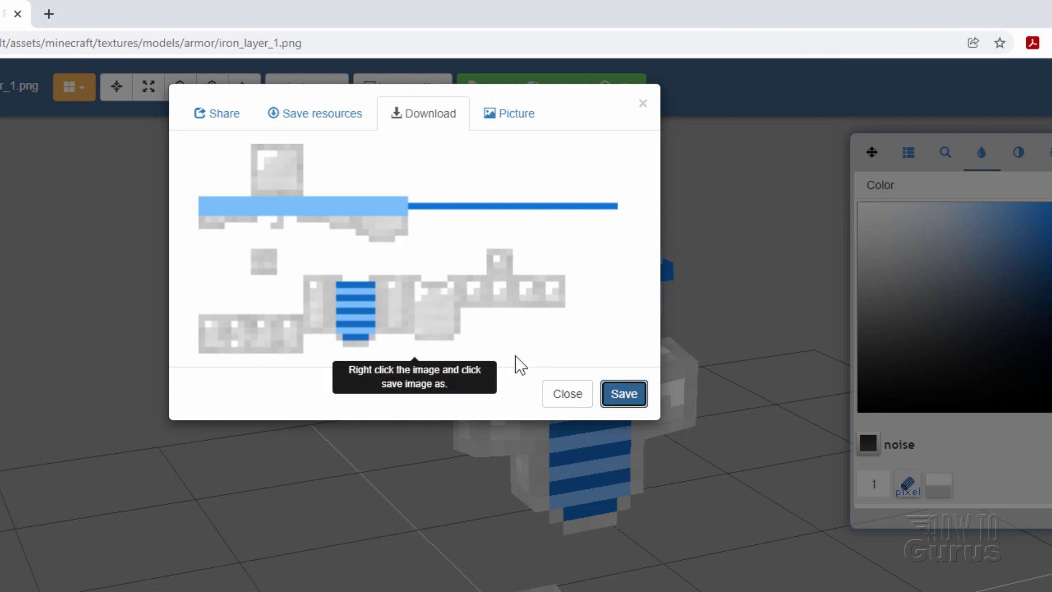
pyautogui.rightClick(377, 259)
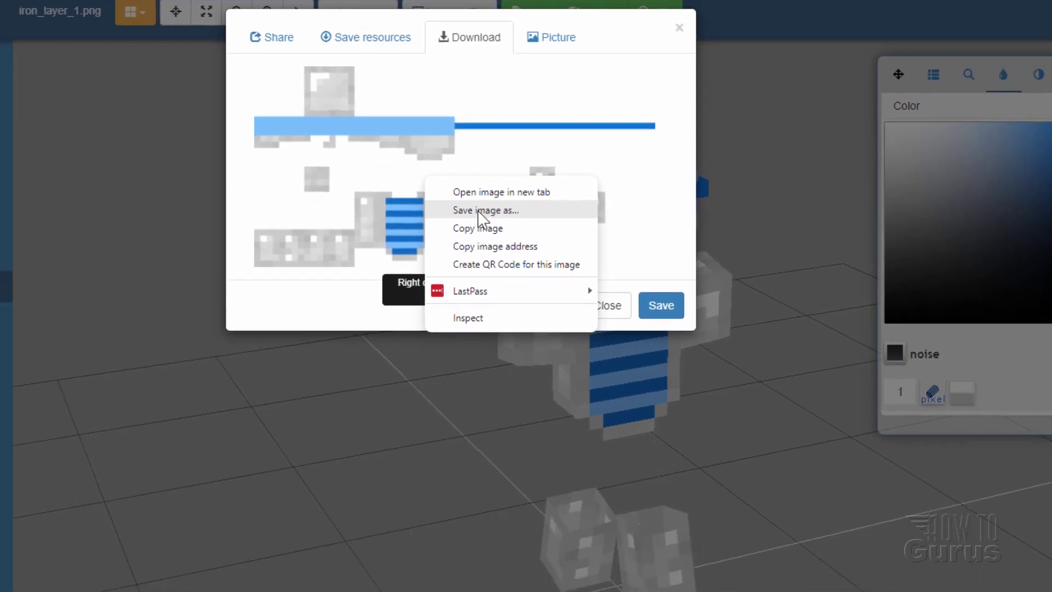
pyautogui.click(433, 295)
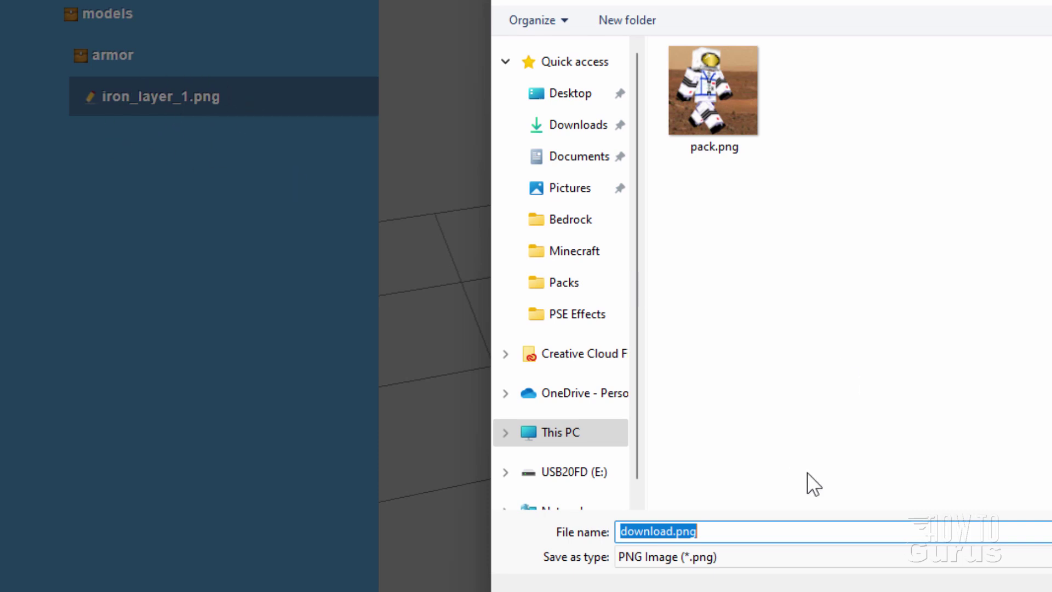
pyautogui.write('iron_')
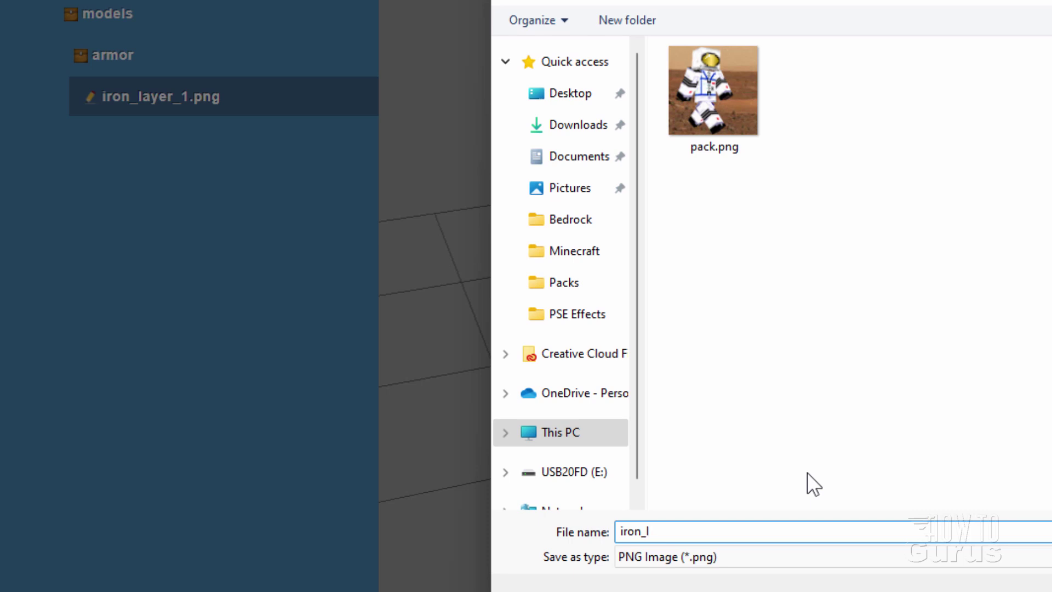
pyautogui.write('layer_1.p')
pyautogui.write('ng')
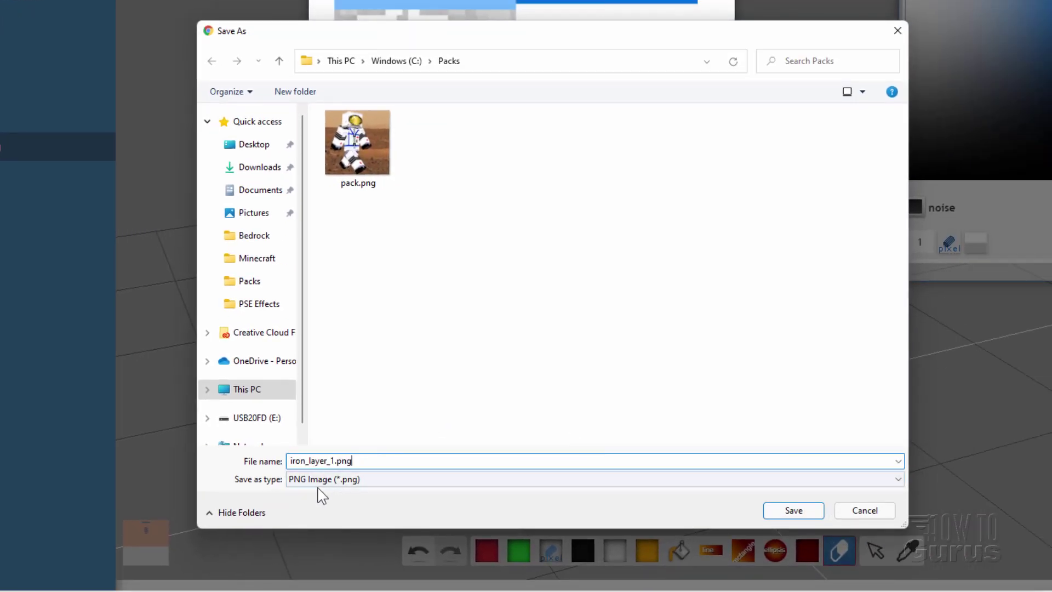
pyautogui.click(794, 510)
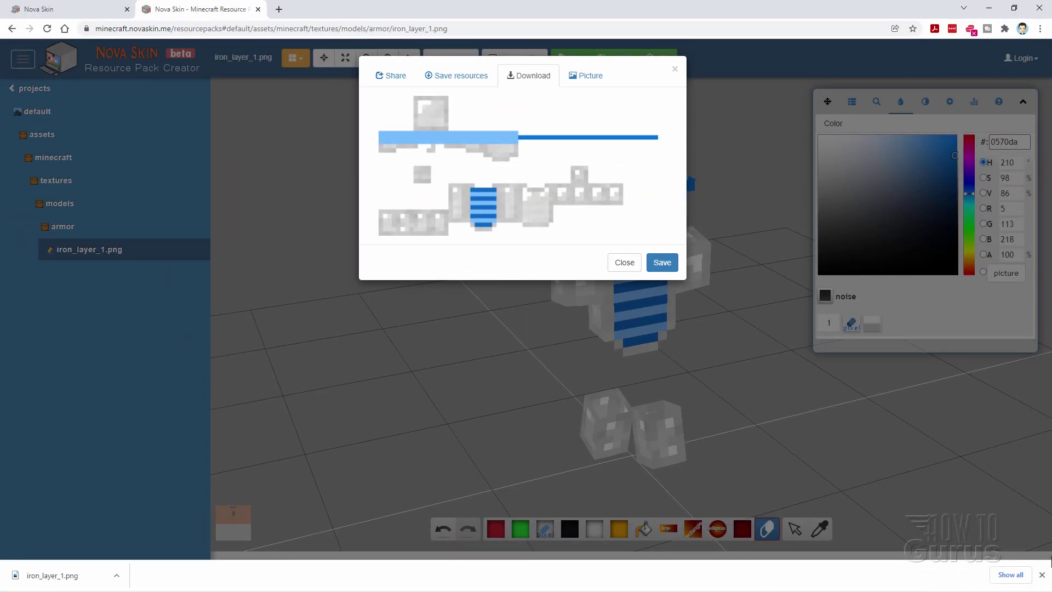
# Step: Dismiss the download notice and return to the armor texture list
pyautogui.click(1043, 575)
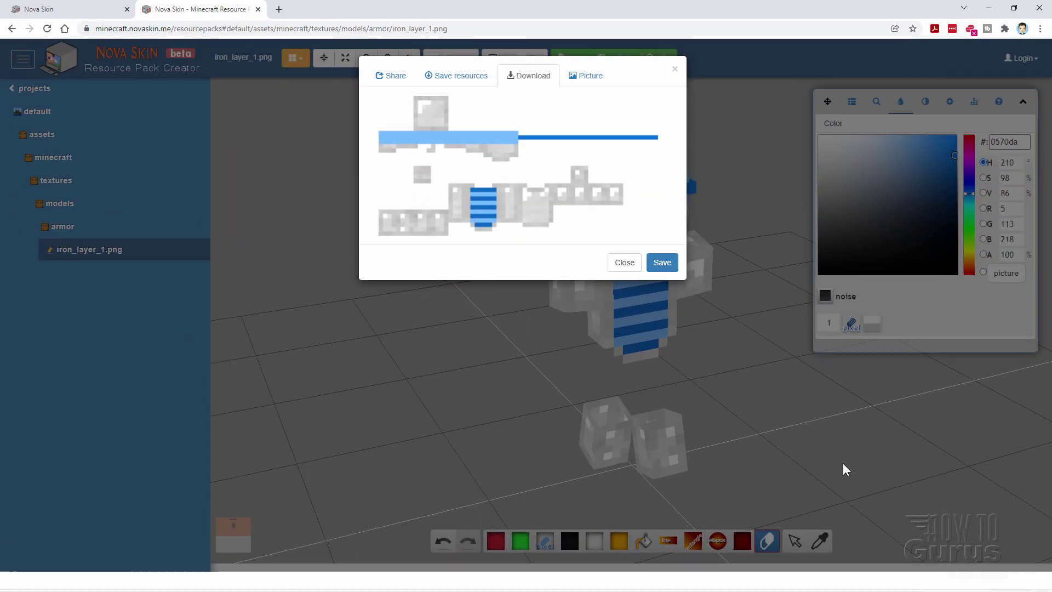
pyautogui.click(625, 263)
pyautogui.click(57, 229)
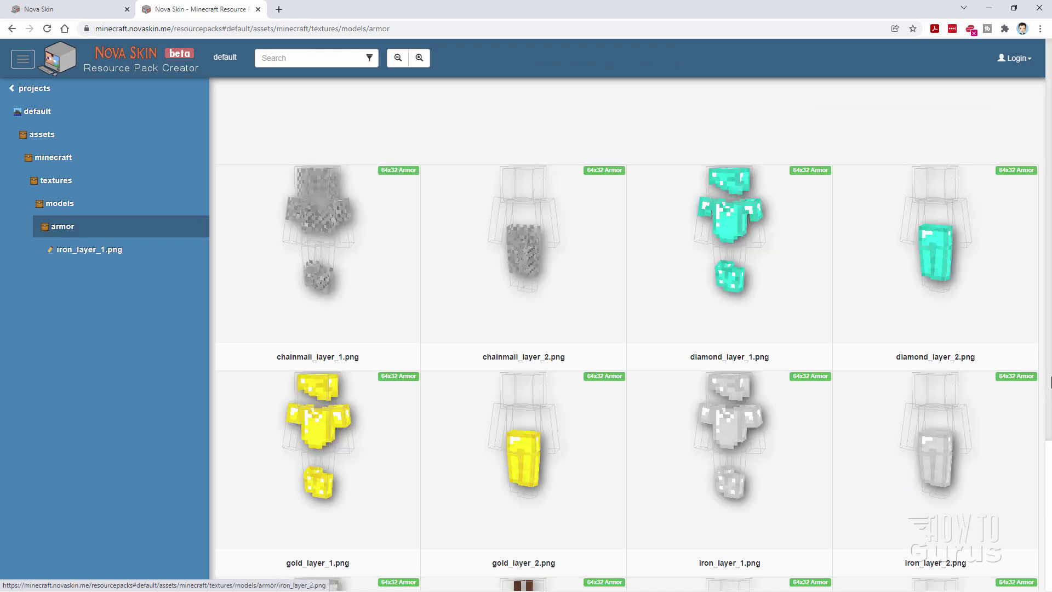
# Step: Open iron_layer_2.png and paint a #0570da blue patch on the front of each leggings leg
pyautogui.scroll(-3, 939, 448)
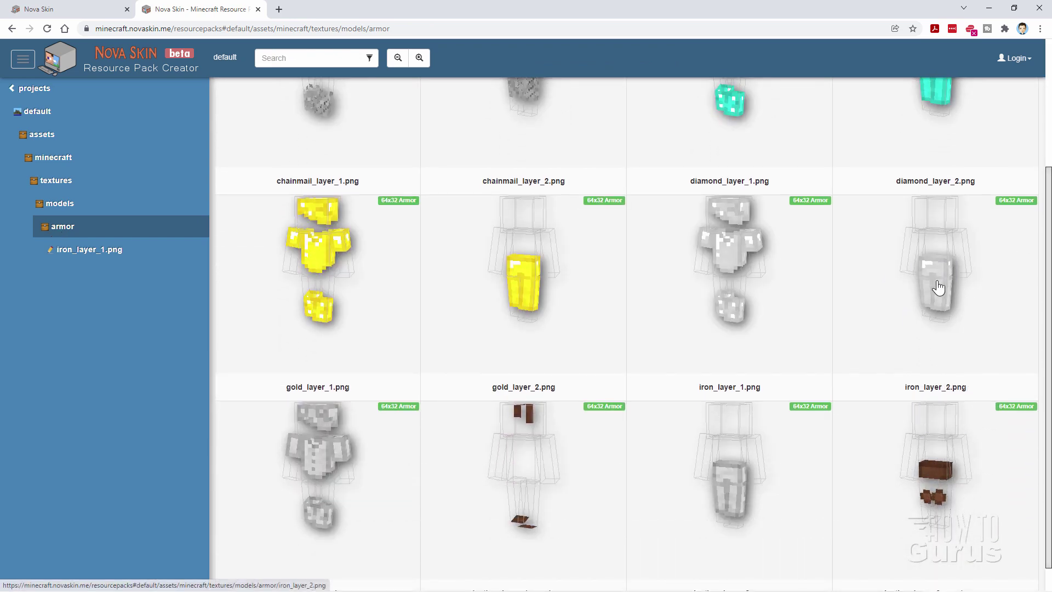
pyautogui.click(938, 281)
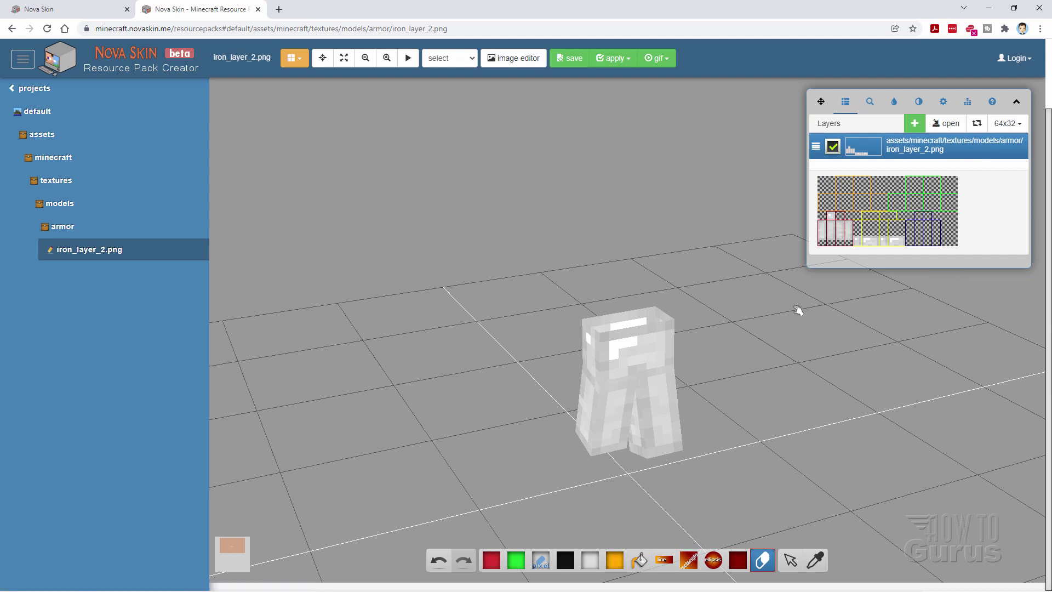
pyautogui.moveTo(801, 312); pyautogui.dragTo(759, 393)
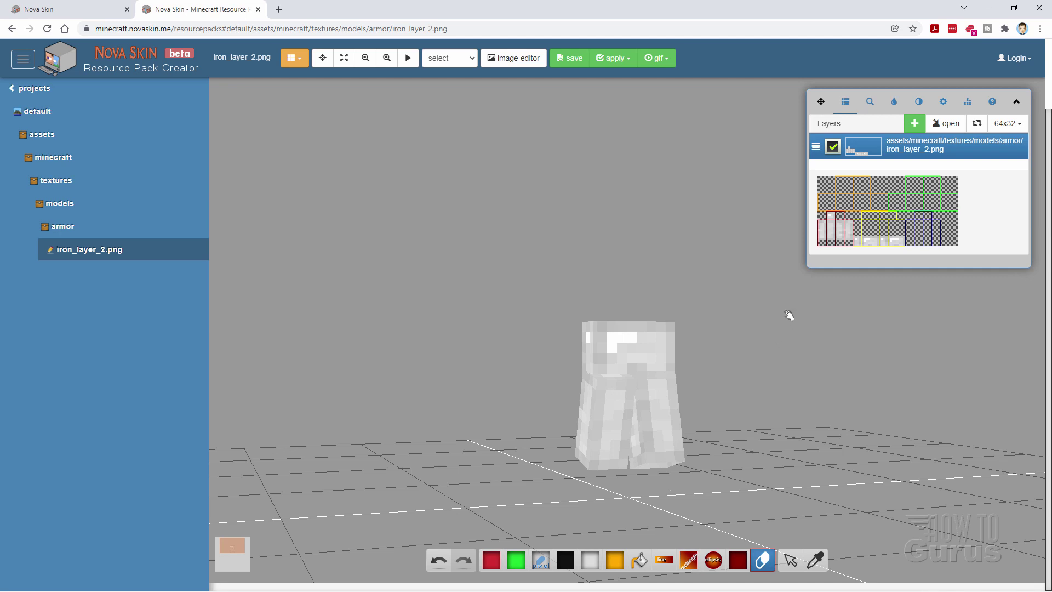
pyautogui.click(894, 103)
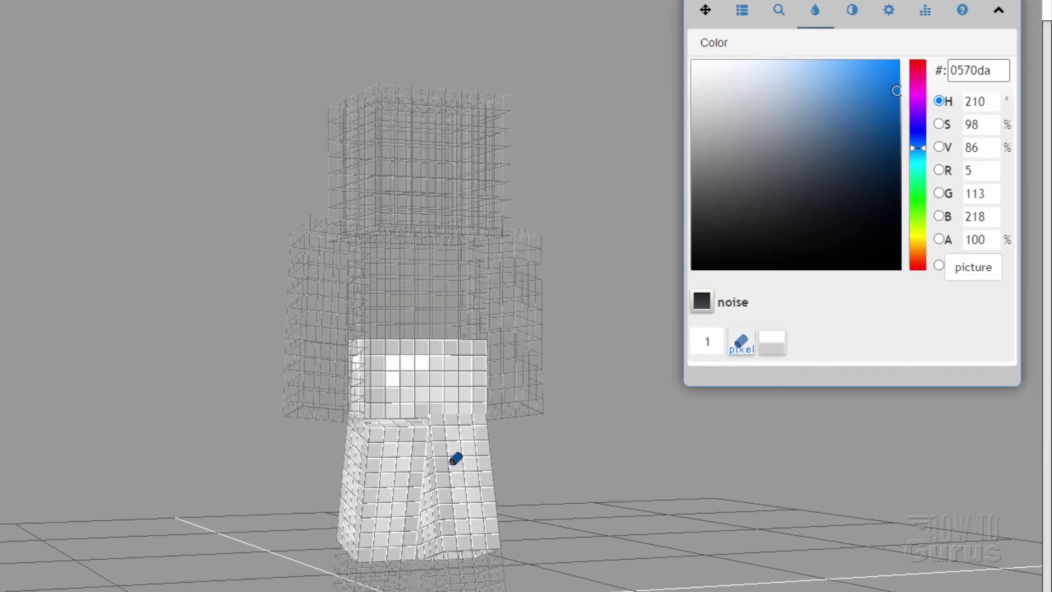
pyautogui.click(463, 472)
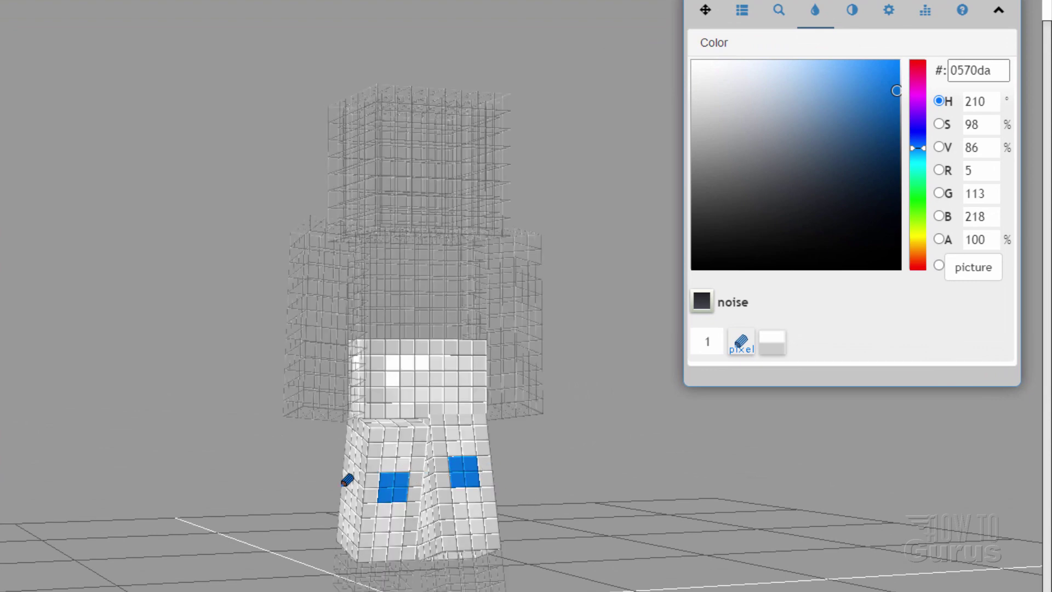
pyautogui.moveTo(262, 550); pyautogui.dragTo(230, 541)
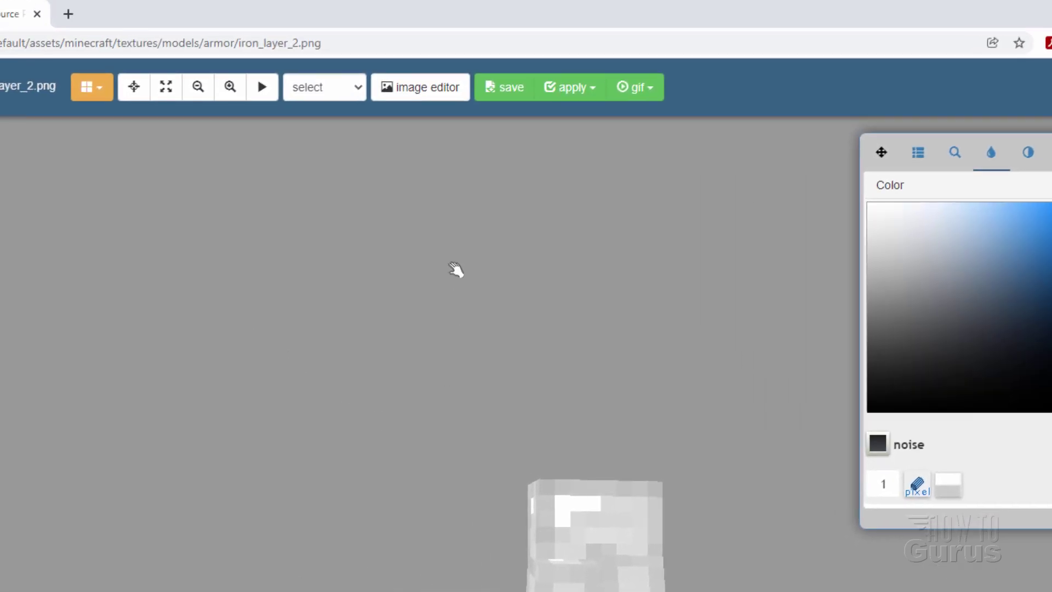
# Step: Download the blue leggings layer texture and save it to the Packs folder as iron_layer_2.png
pyautogui.click(512, 99)
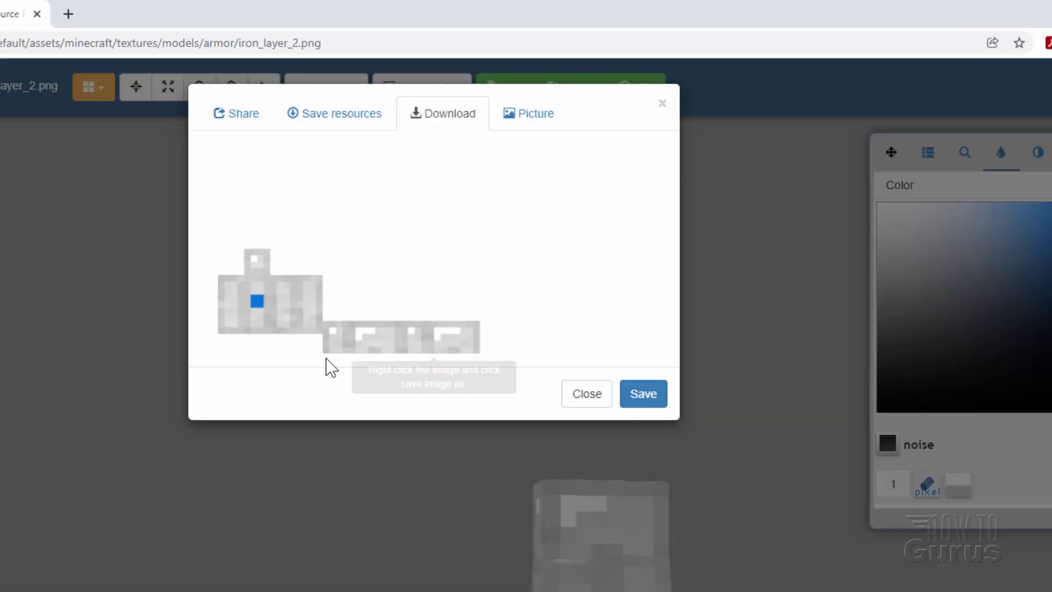
pyautogui.click(648, 402)
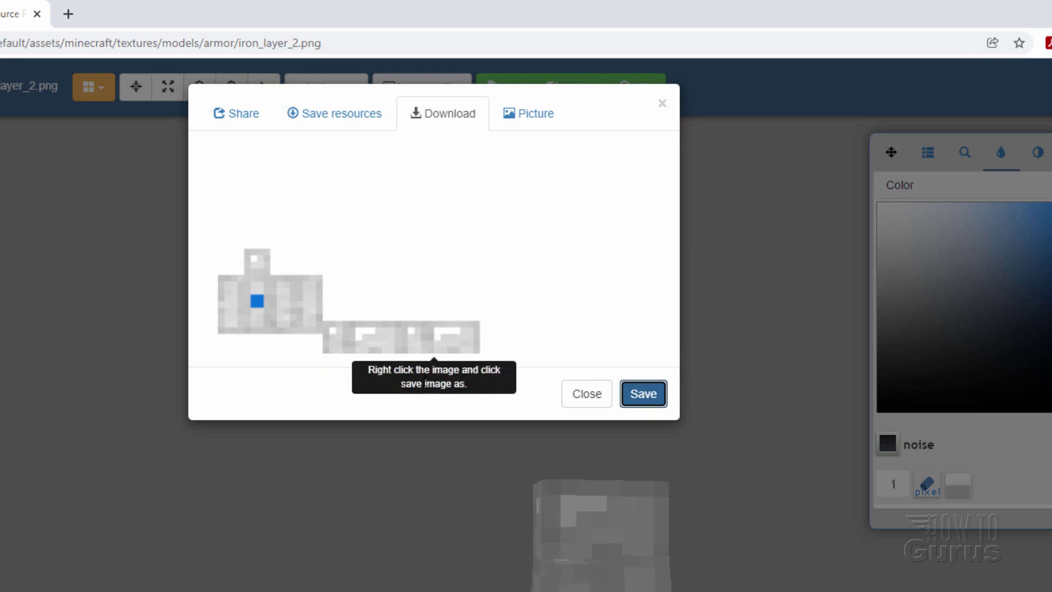
pyautogui.rightClick(402, 260)
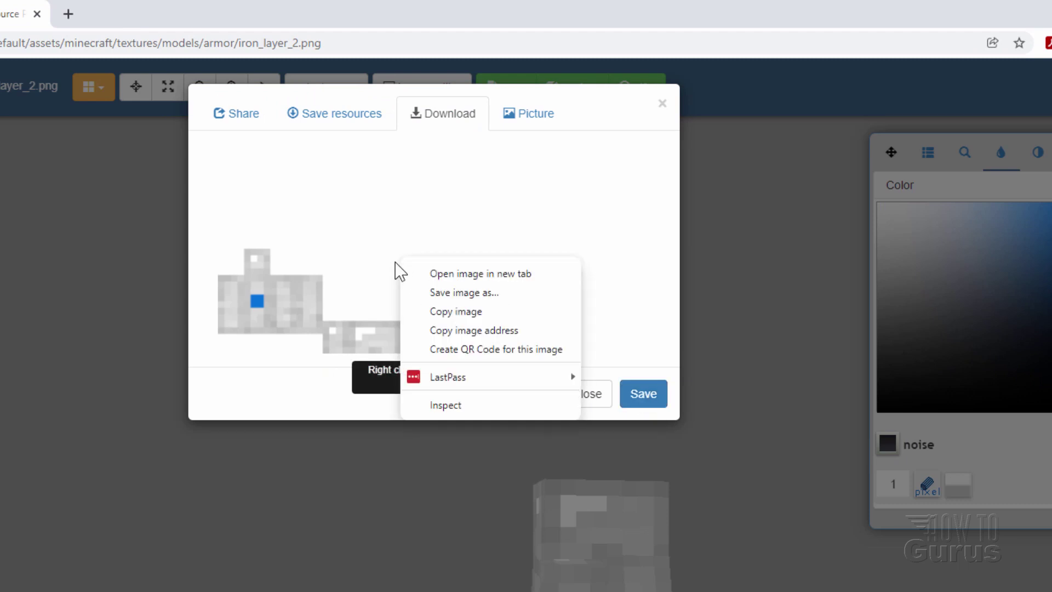
pyautogui.click(439, 293)
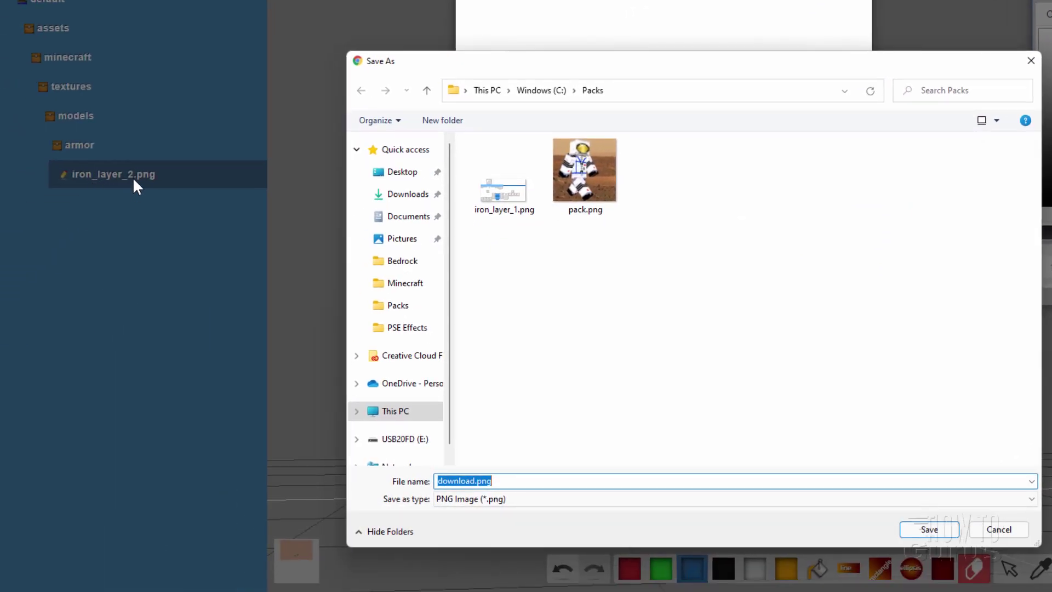
pyautogui.click(486, 212)
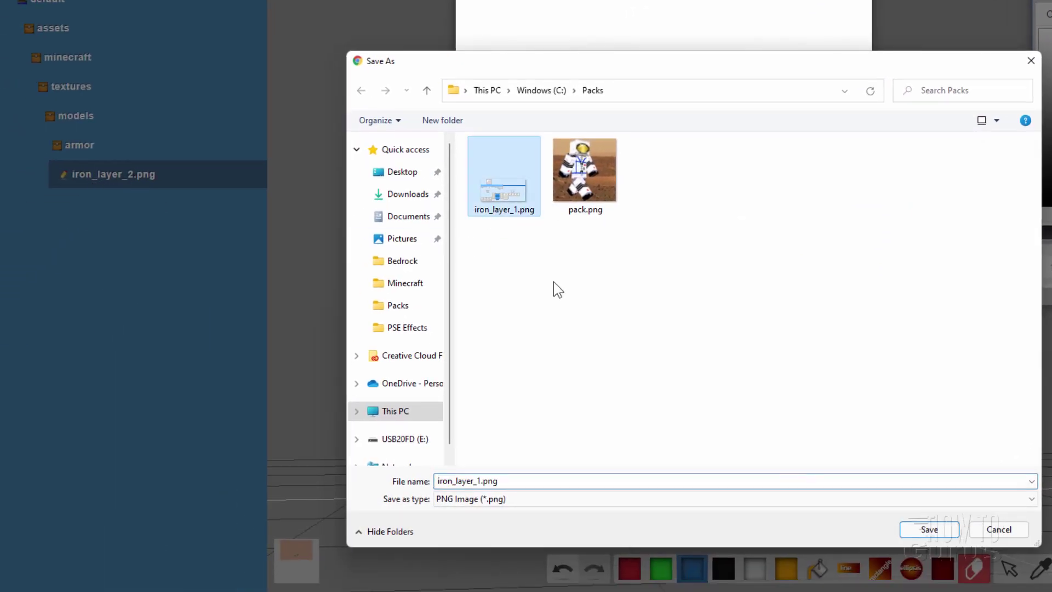
pyautogui.click(581, 481)
pyautogui.press('End')
pyautogui.press('Left')
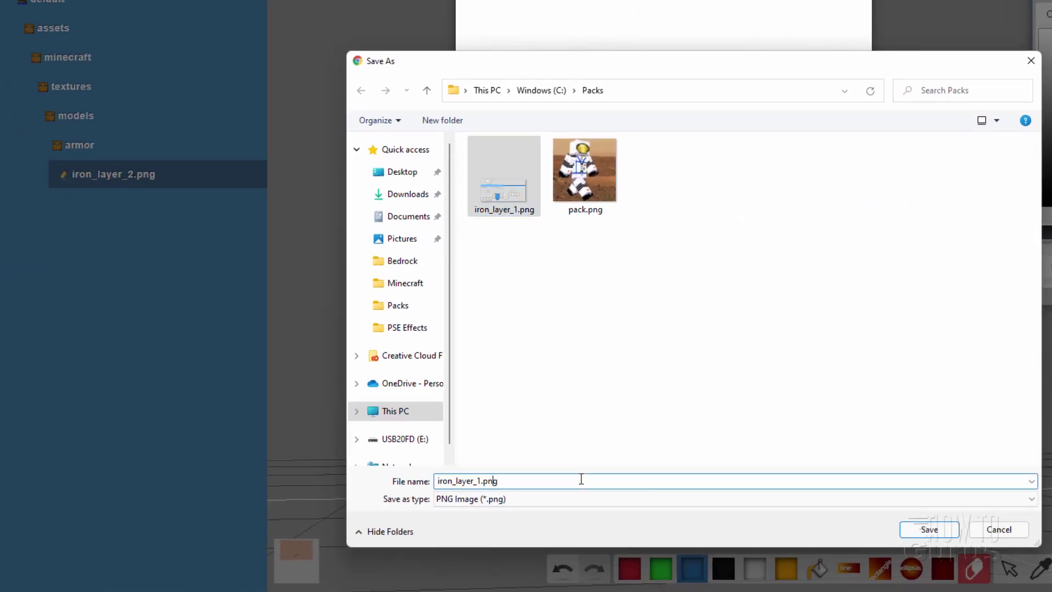
pyautogui.press('BackSpace')
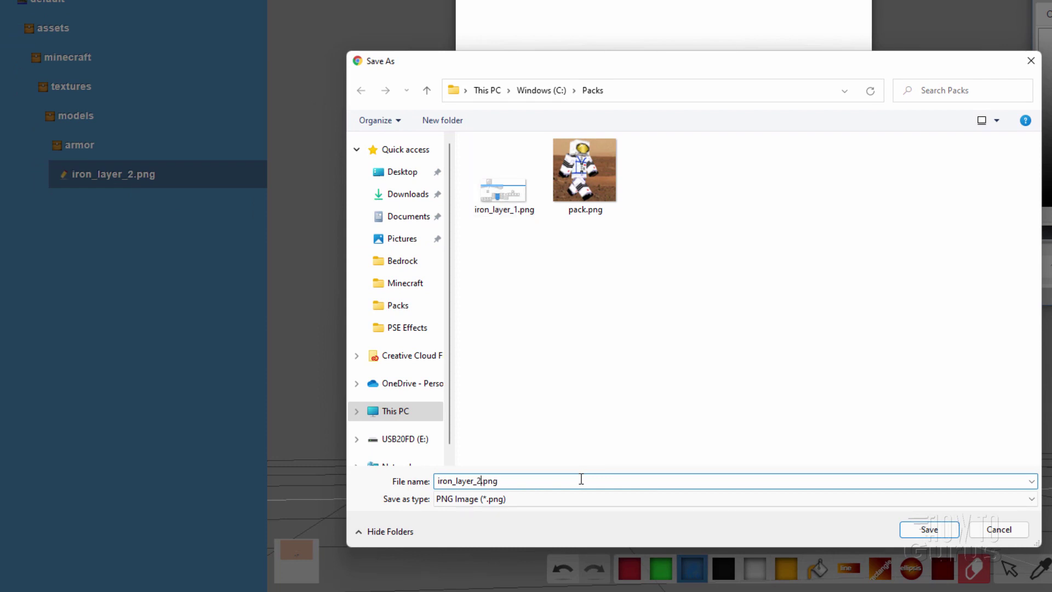
pyautogui.write('2')
pyautogui.press('Return')
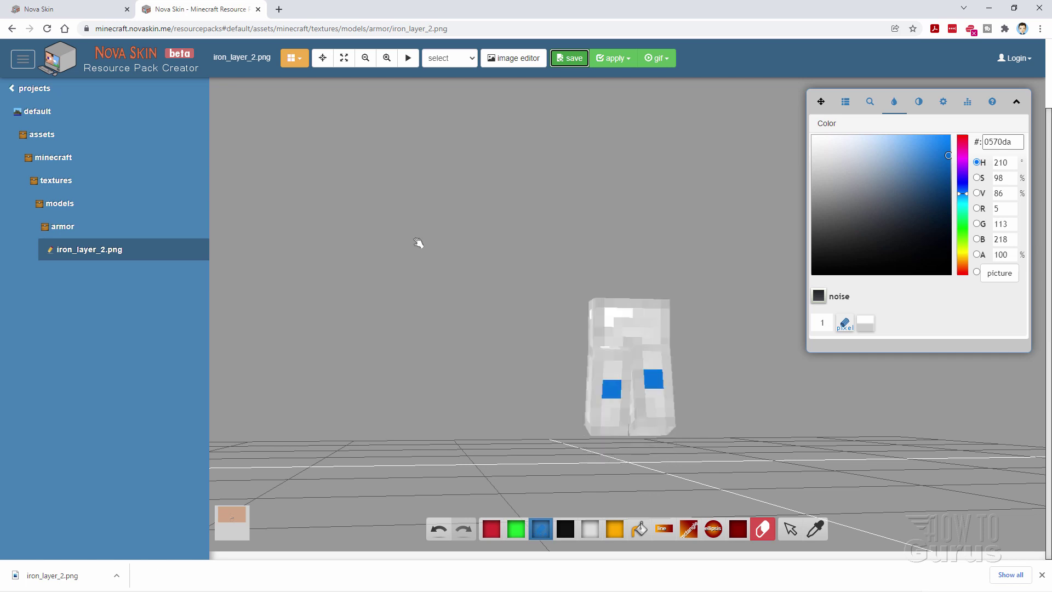
pyautogui.click(50, 186)
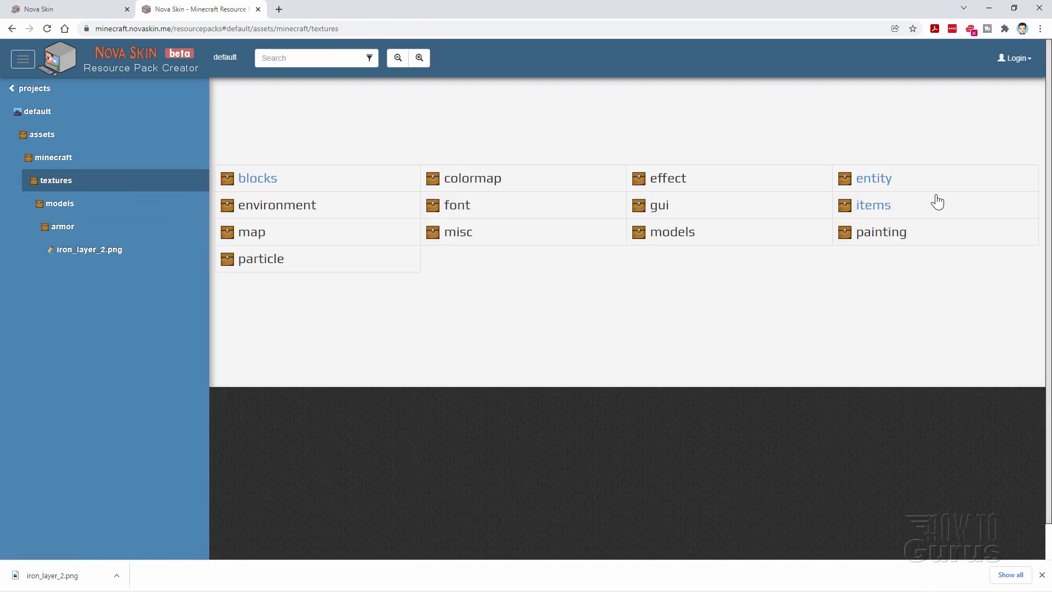
# Step: Open iron_chestplate.png from the items folder and turn the chestplate to face the front
pyautogui.click(874, 207)
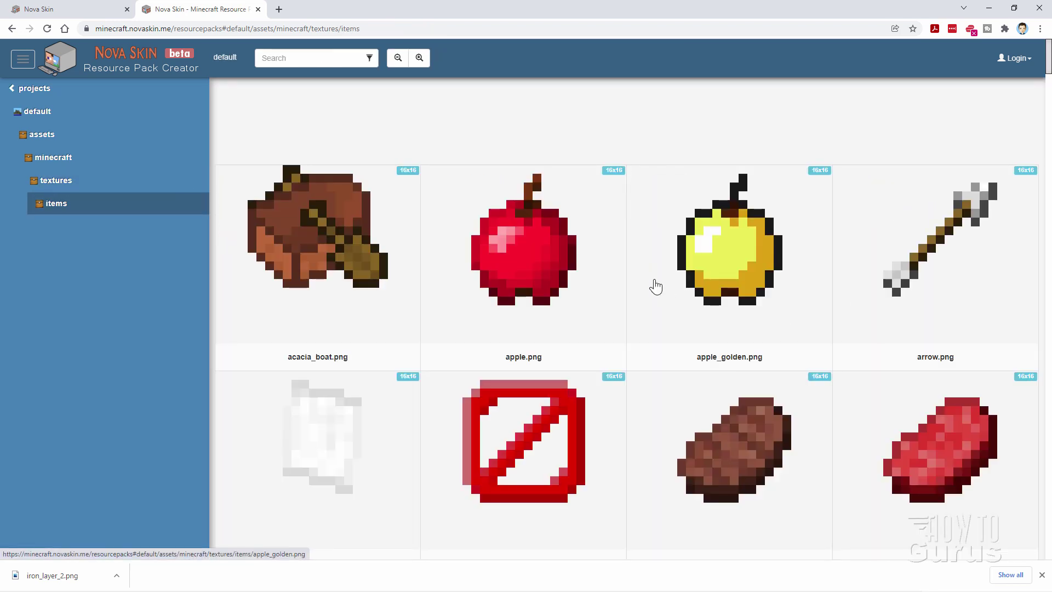
pyautogui.scroll(-20, 652, 289)
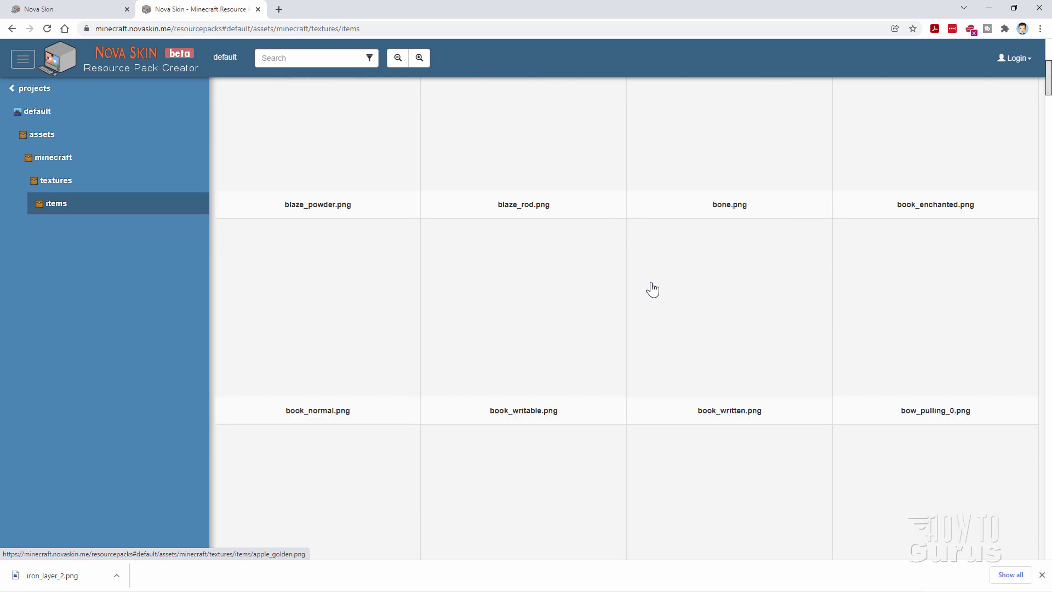
pyautogui.scroll(-20, 646, 384)
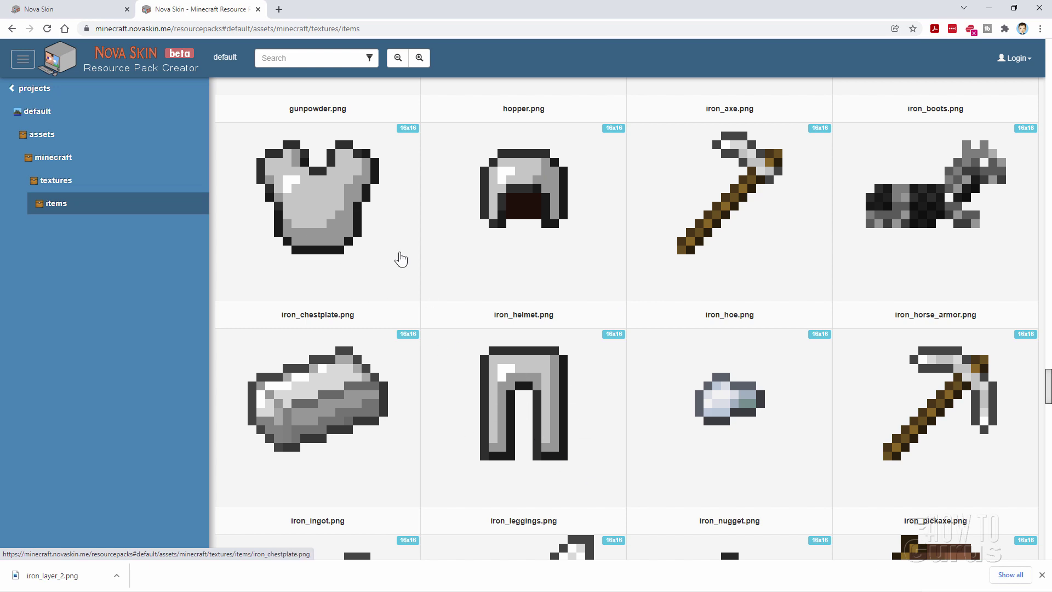
pyautogui.click(314, 216)
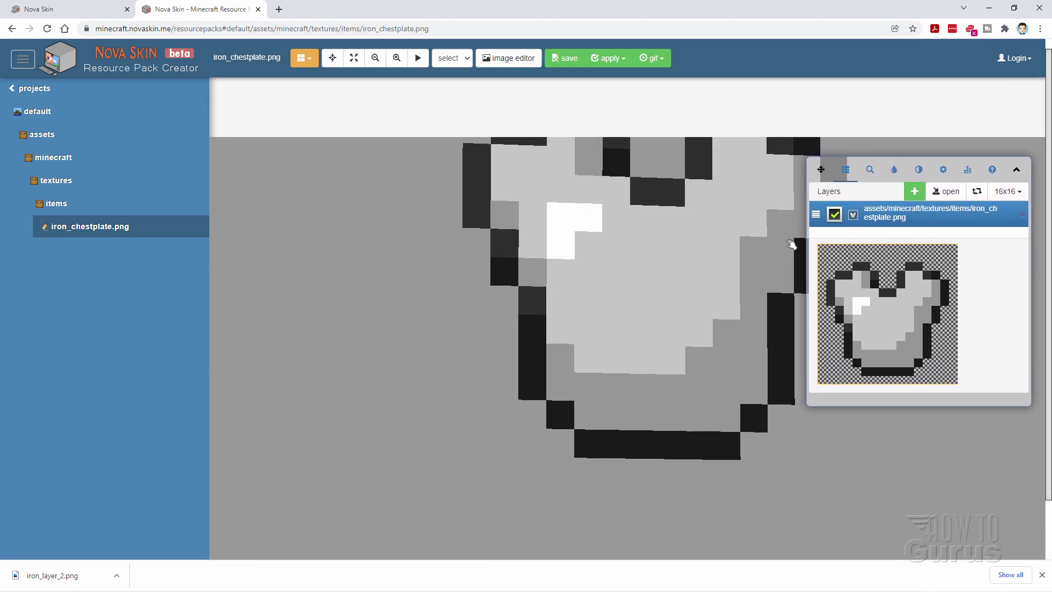
pyautogui.scroll(-5, 424, 275)
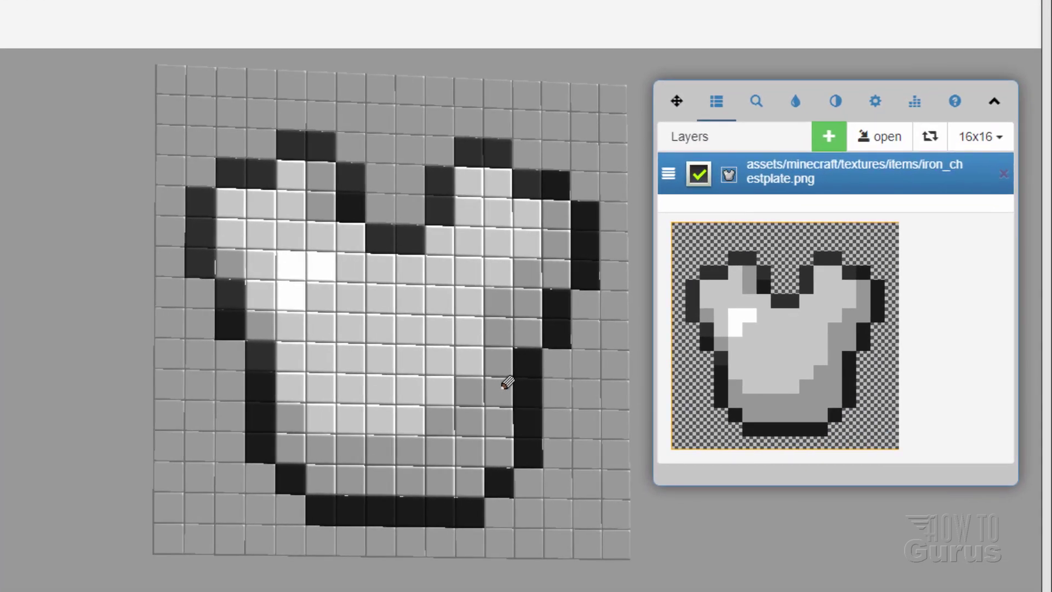
pyautogui.moveTo(713, 343); pyautogui.dragTo(519, 322, button='right')
pyautogui.moveTo(184, 350); pyautogui.dragTo(158, 329)
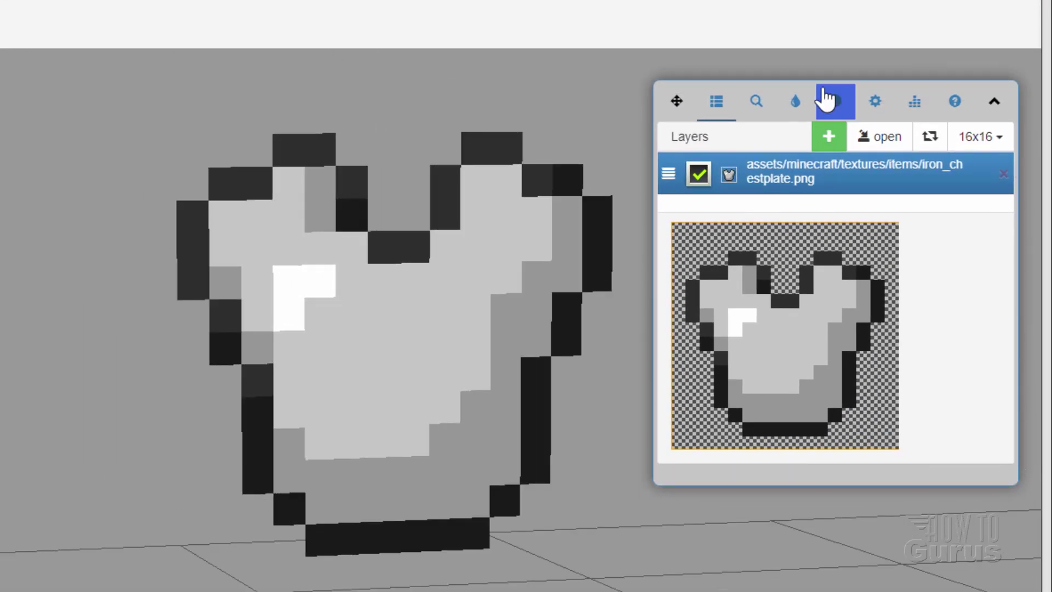
# Step: With the pixel pencil, paint four chest rows and both shoulders in blue 0979d4
pyautogui.click(800, 106)
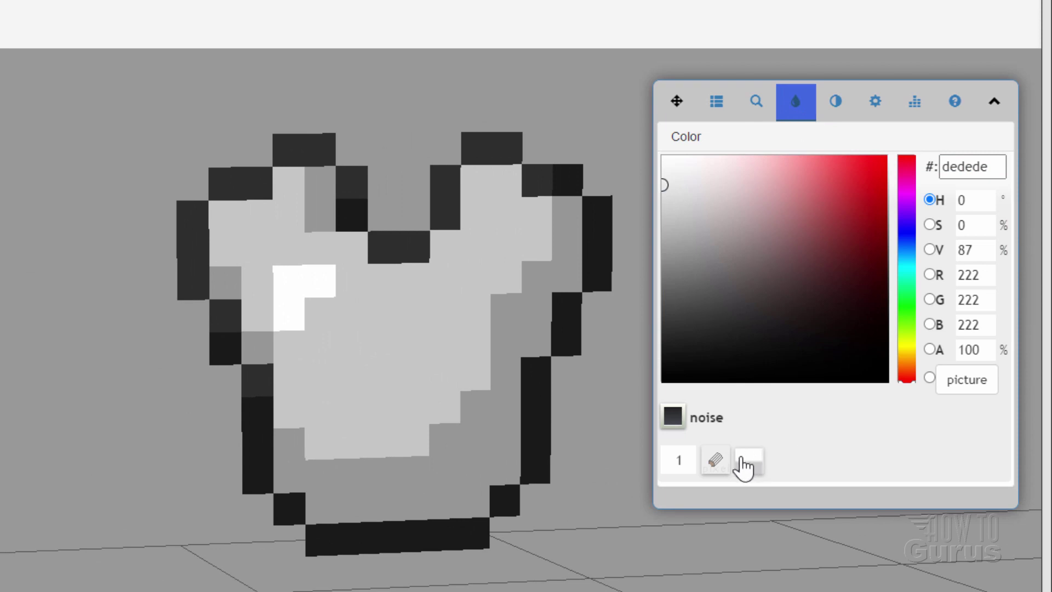
pyautogui.click(716, 463)
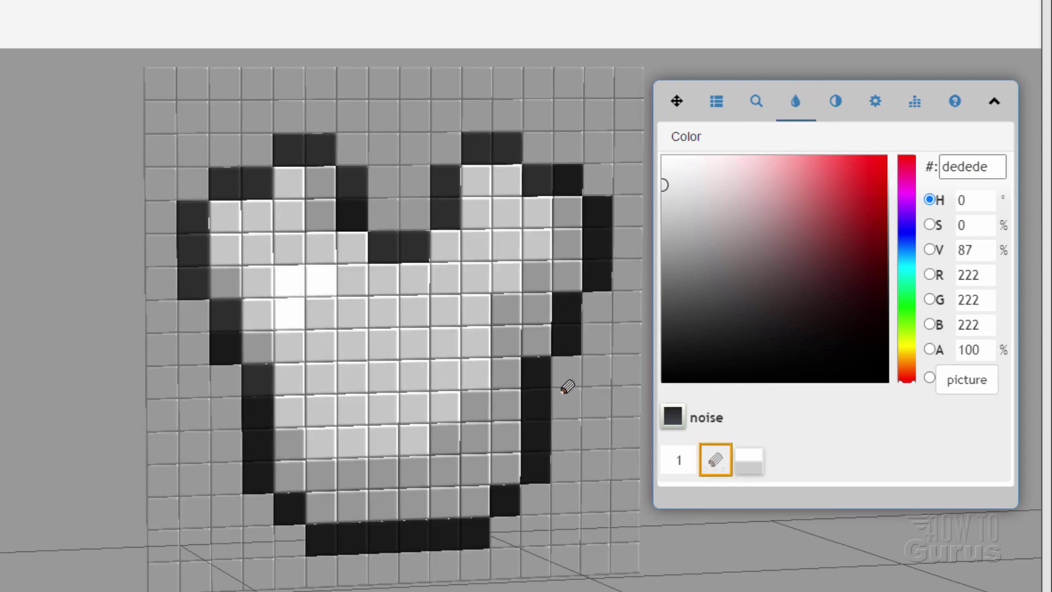
pyautogui.click(912, 260)
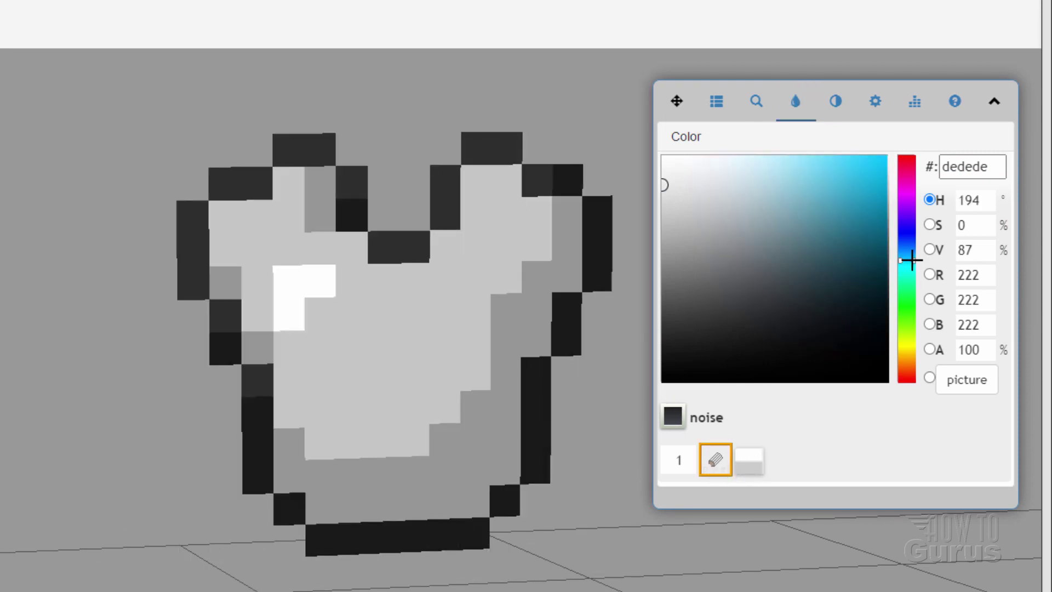
pyautogui.moveTo(912, 260); pyautogui.dragTo(912, 253)
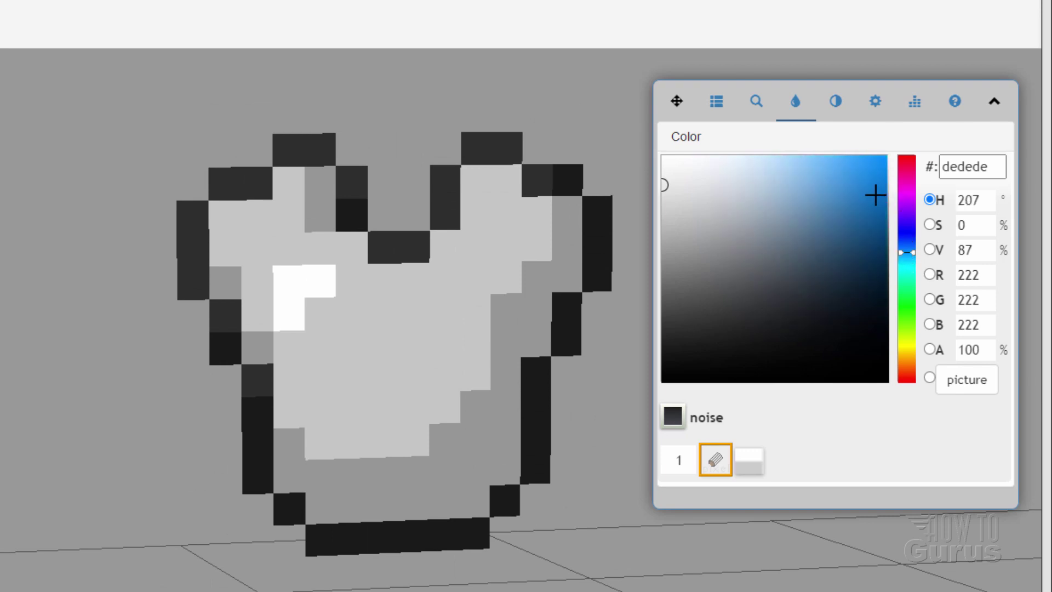
pyautogui.click(879, 193)
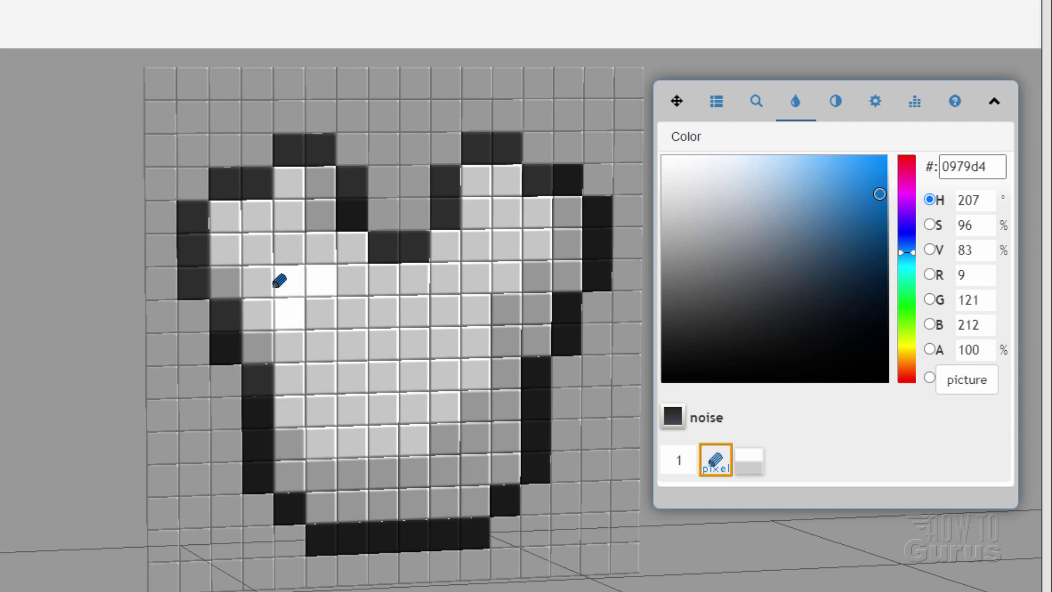
pyautogui.moveTo(273, 278); pyautogui.dragTo(512, 274)
pyautogui.moveTo(299, 343); pyautogui.dragTo(512, 340)
pyautogui.moveTo(310, 408)
pyautogui.mouseDown()
pyautogui.moveTo(468, 397)
pyautogui.moveTo(485, 405)
pyautogui.mouseUp()
pyautogui.moveTo(320, 471); pyautogui.dragTo(475, 467)
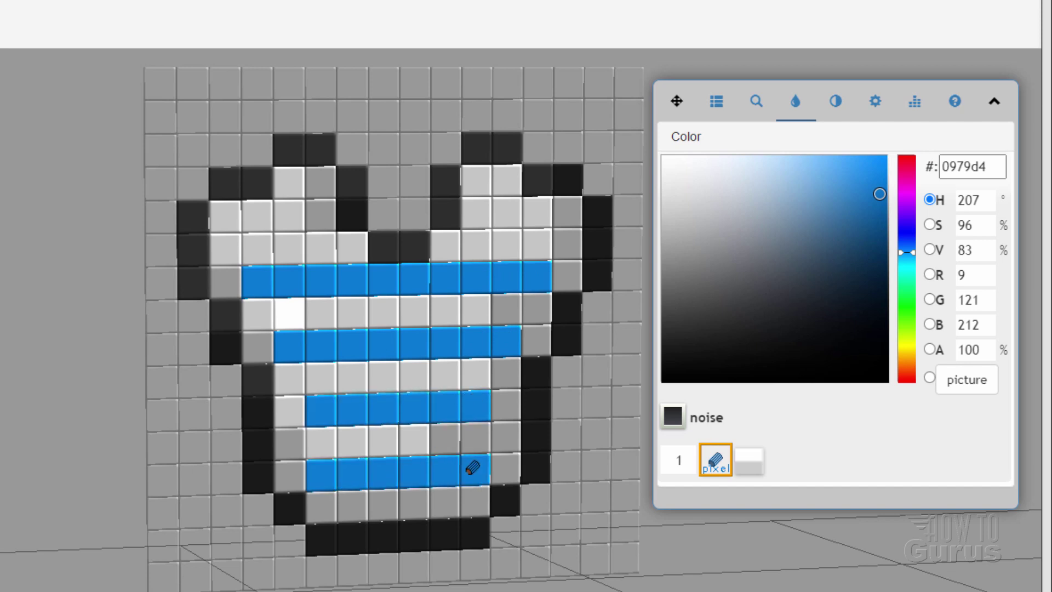
pyautogui.moveTo(257, 216); pyautogui.dragTo(308, 220)
pyautogui.moveTo(505, 211); pyautogui.dragTo(540, 213)
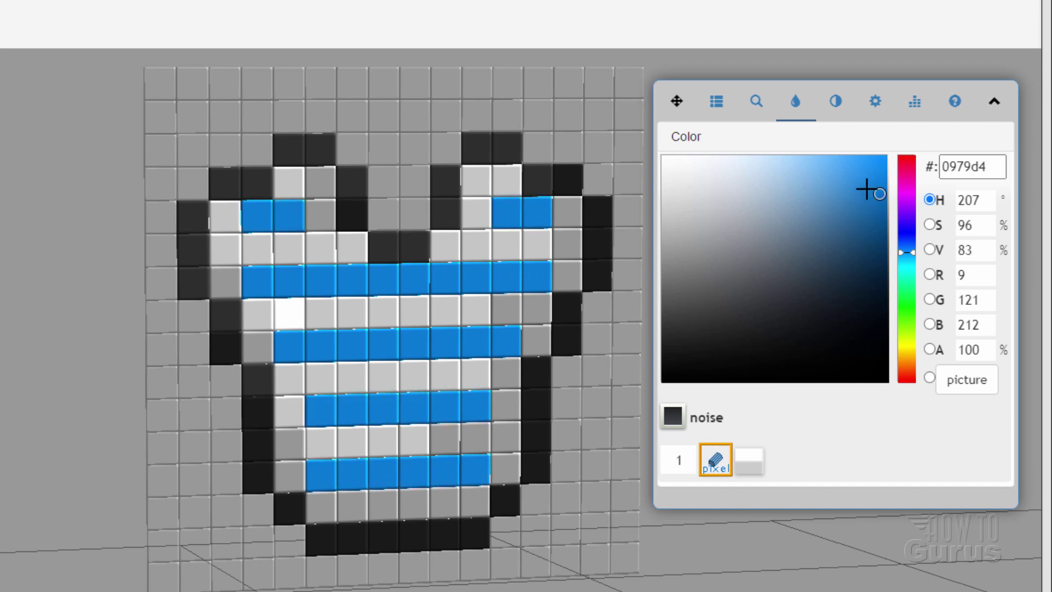
# Step: Paint the shoulder rows and the alternating body rows in light blue 5fb3f8
pyautogui.moveTo(807, 162); pyautogui.dragTo(802, 162)
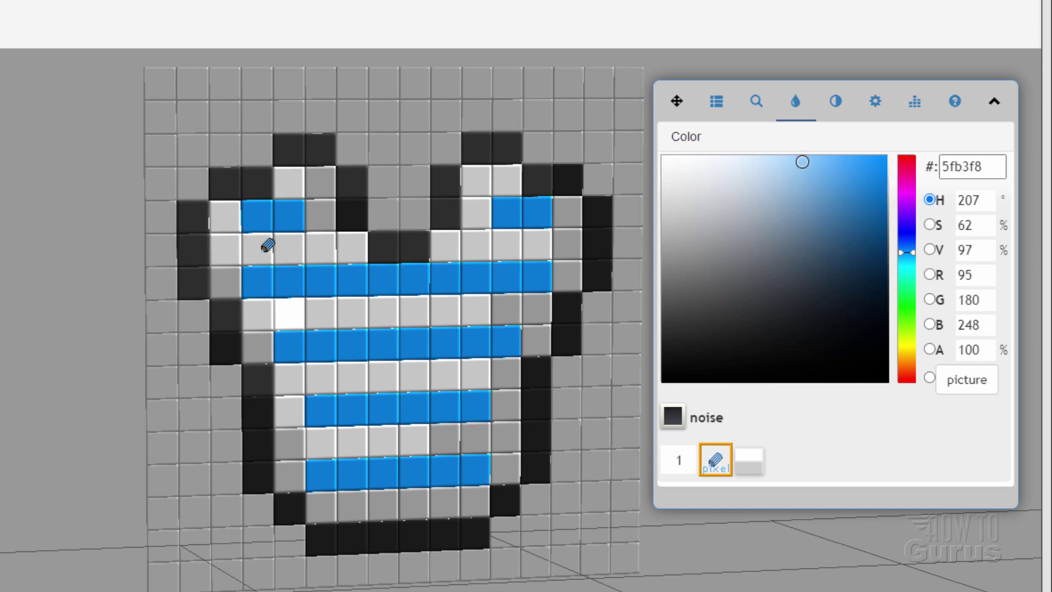
pyautogui.moveTo(265, 242); pyautogui.dragTo(349, 247)
pyautogui.moveTo(446, 244); pyautogui.dragTo(540, 243)
pyautogui.moveTo(331, 330)
pyautogui.mouseDown()
pyautogui.moveTo(294, 310)
pyautogui.moveTo(499, 310)
pyautogui.mouseUp()
pyautogui.moveTo(321, 371); pyautogui.dragTo(474, 373)
pyautogui.moveTo(334, 439); pyautogui.dragTo(475, 436)
pyautogui.moveTo(332, 502); pyautogui.dragTo(477, 498)
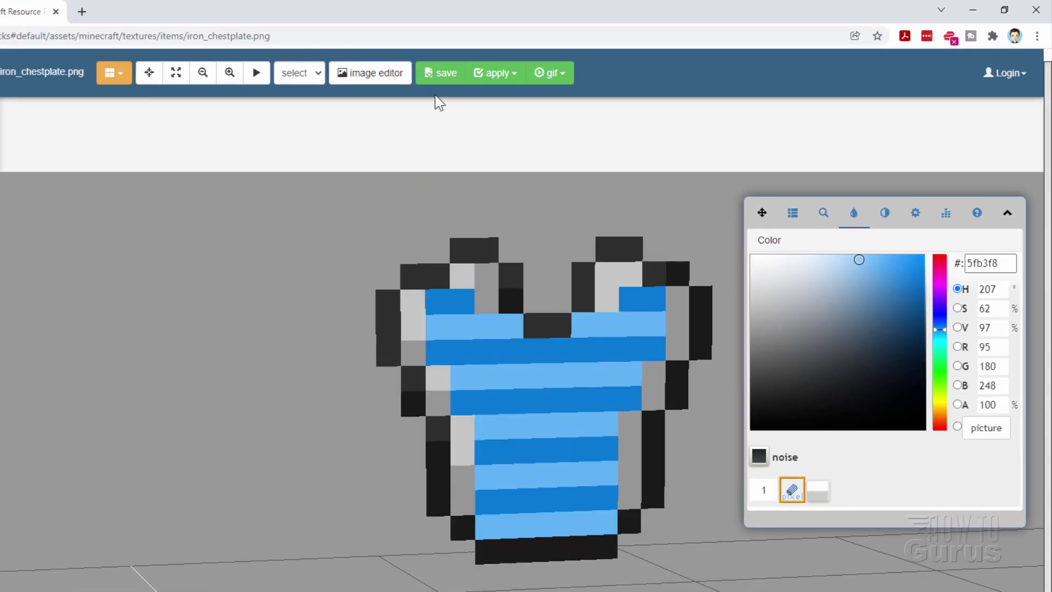
# Step: Save the striped chestplate preview image as iron_chestplate.png in C:\Packs
pyautogui.click(441, 73)
pyautogui.rightClick(387, 311)
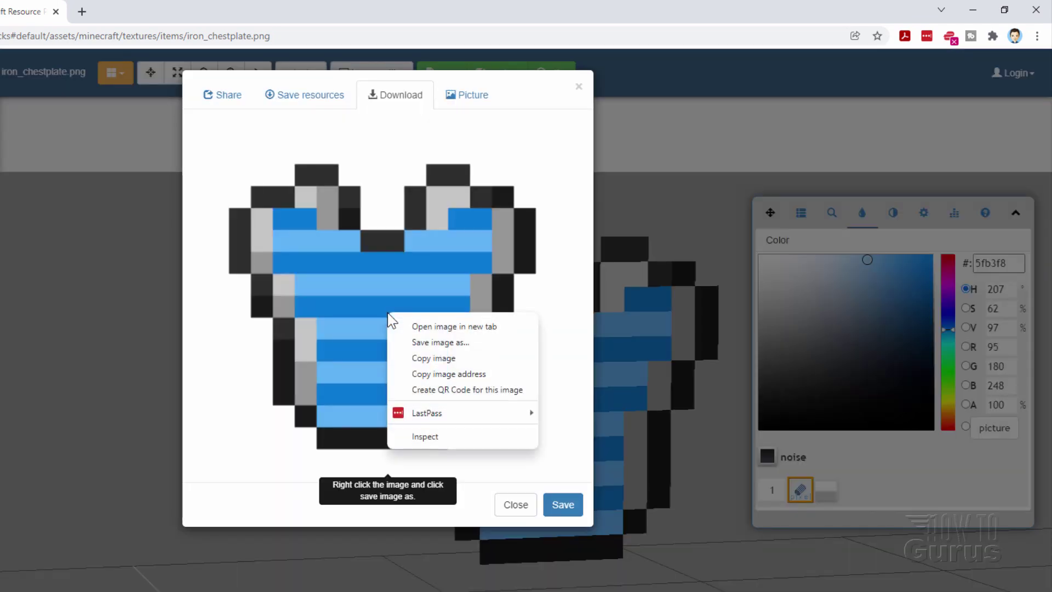
pyautogui.click(415, 343)
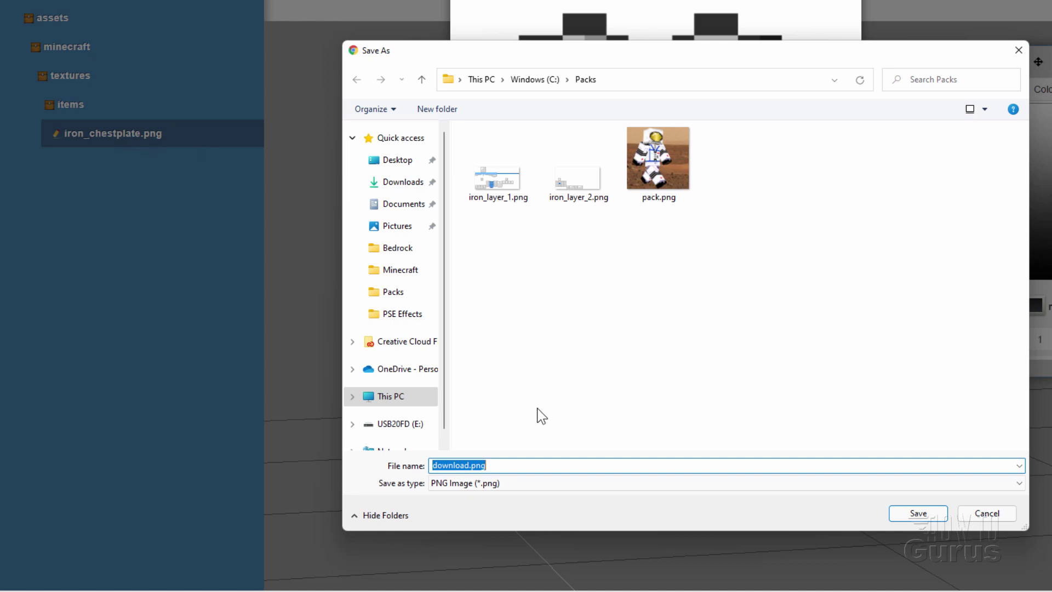
pyautogui.write('iron_')
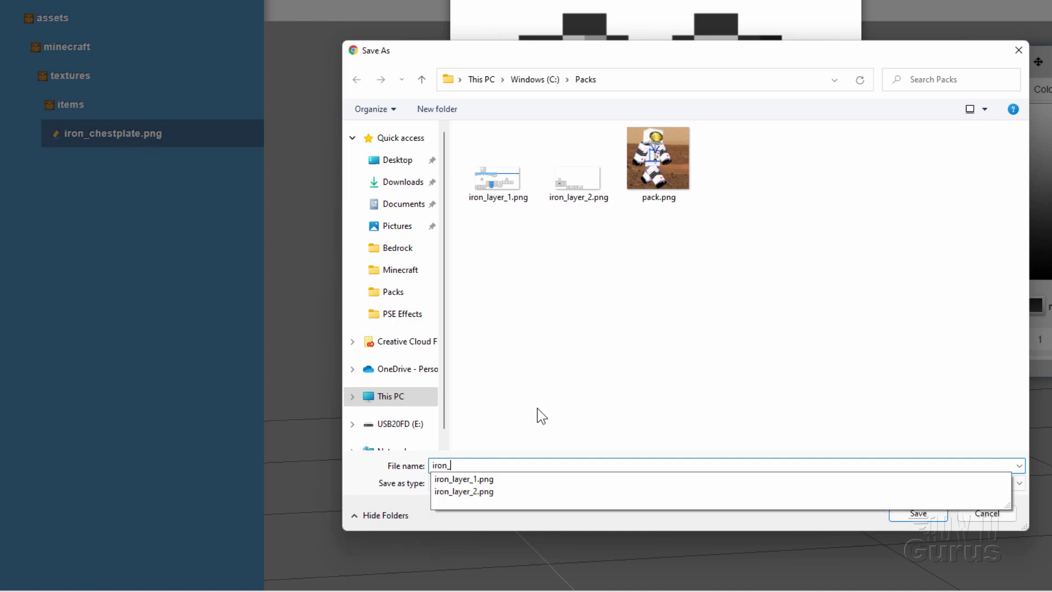
pyautogui.write('chestplate.p')
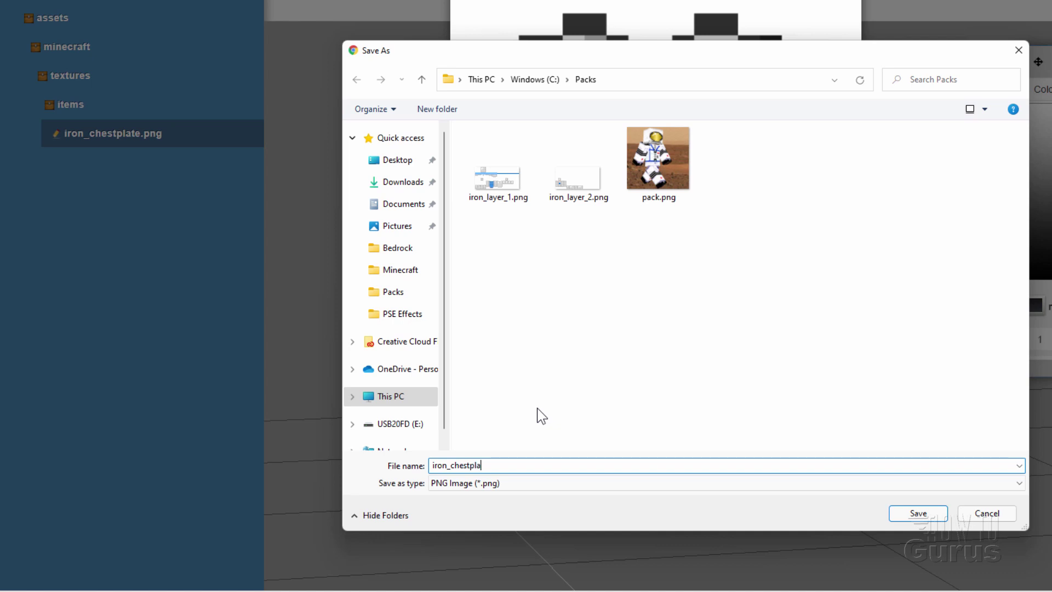
pyautogui.write('ng')
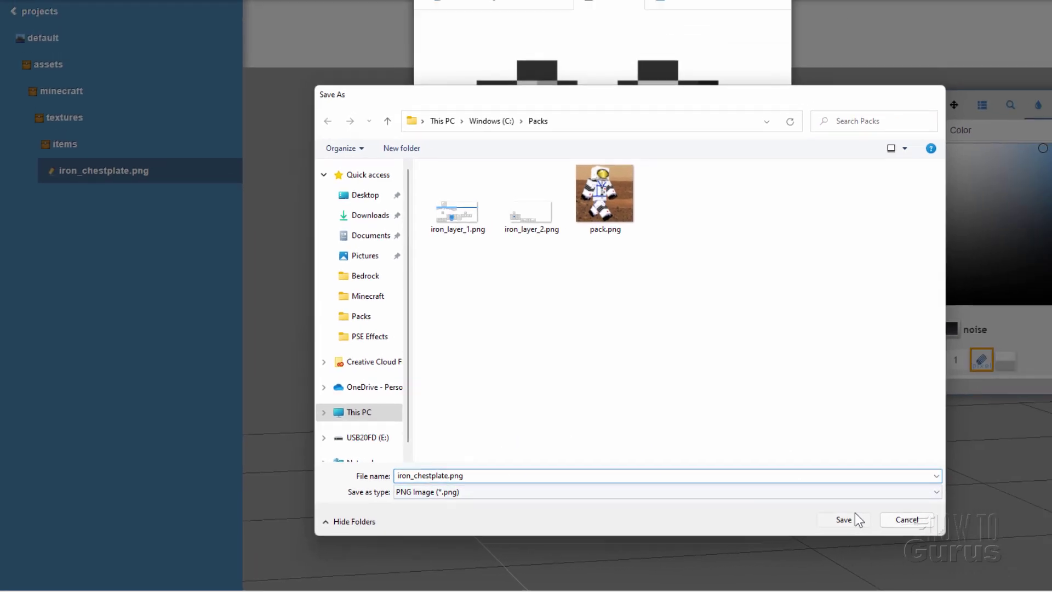
pyautogui.click(844, 519)
pyautogui.click(734, 381)
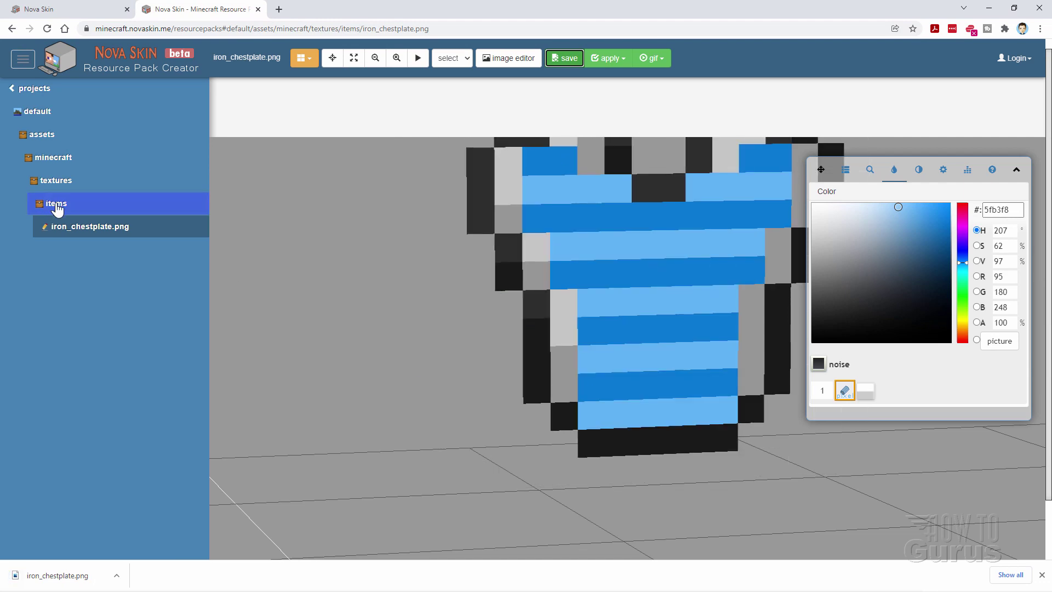
# Step: Open iron_leggings.png from the items folder and centre the whole leggings model in view
pyautogui.click(58, 207)
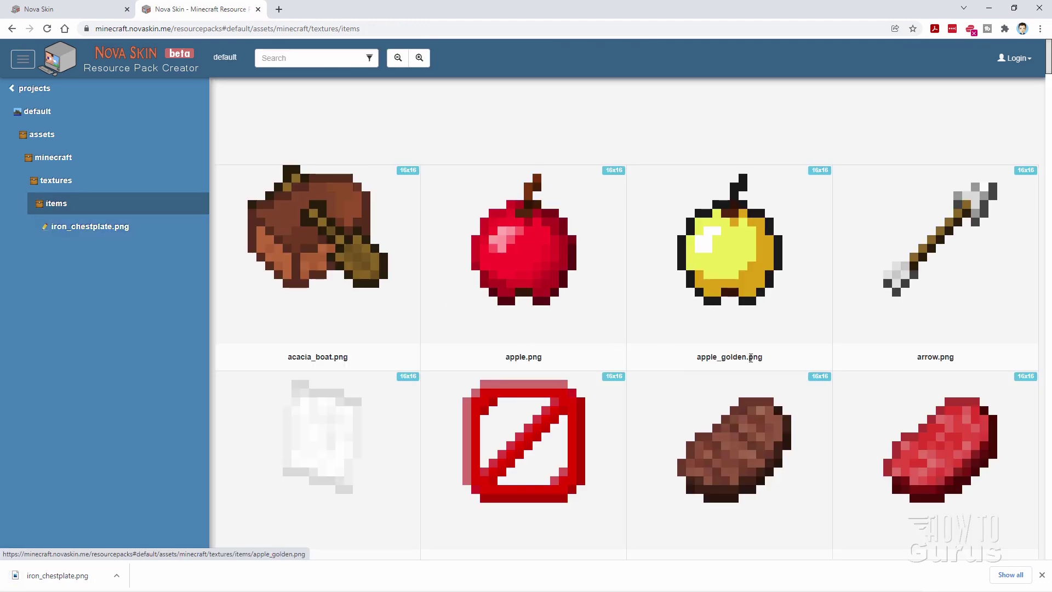
pyautogui.moveTo(1049, 111); pyautogui.dragTo(1049, 175)
pyautogui.scroll(-20, 660, 344)
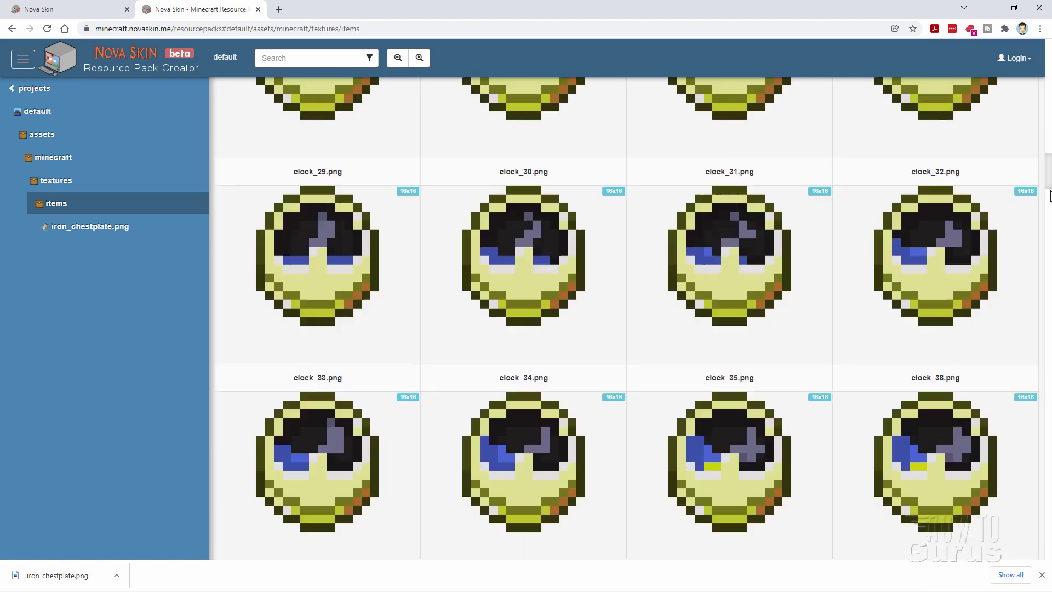
pyautogui.scroll(-3, 549, 378)
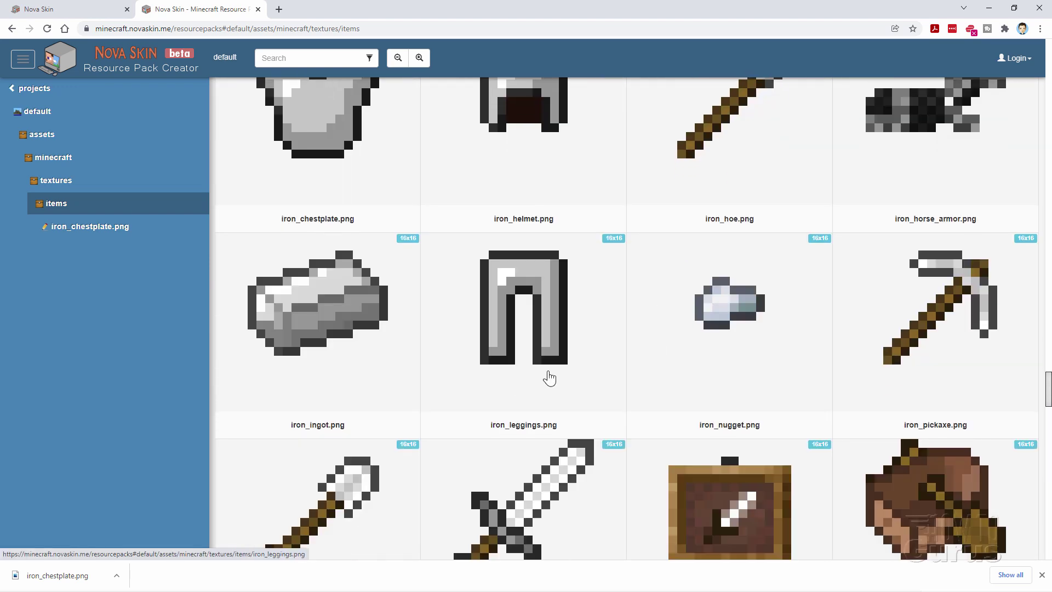
pyautogui.click(527, 332)
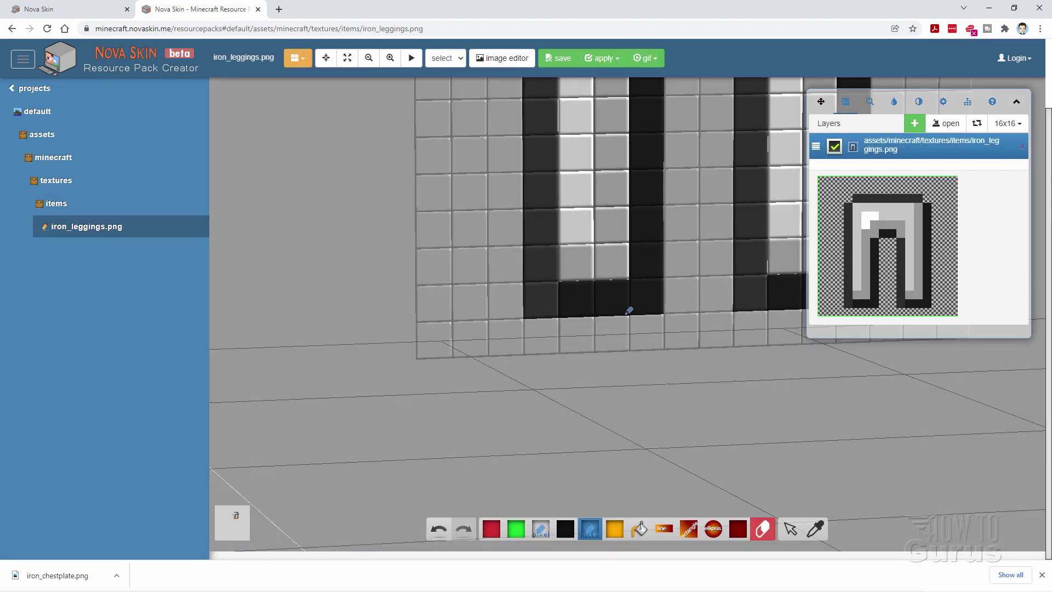
pyautogui.press('l')
pyautogui.moveTo(639, 245); pyautogui.dragTo(452, 447, button='middle')
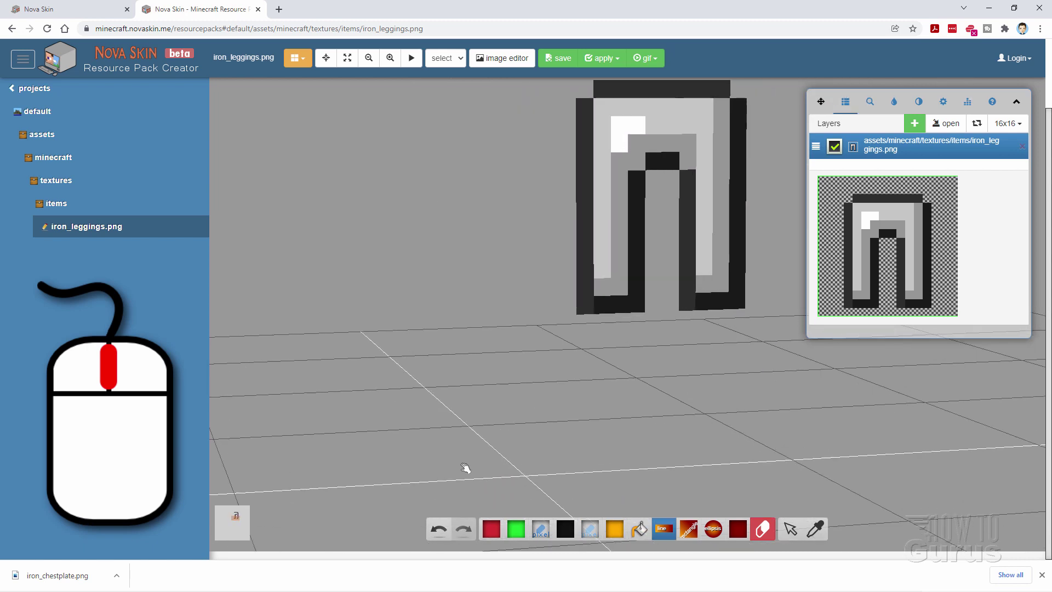
pyautogui.moveTo(232, 518)
pyautogui.mouseDown()
pyautogui.moveTo(242, 520)
pyautogui.moveTo(236, 514)
pyautogui.mouseUp()
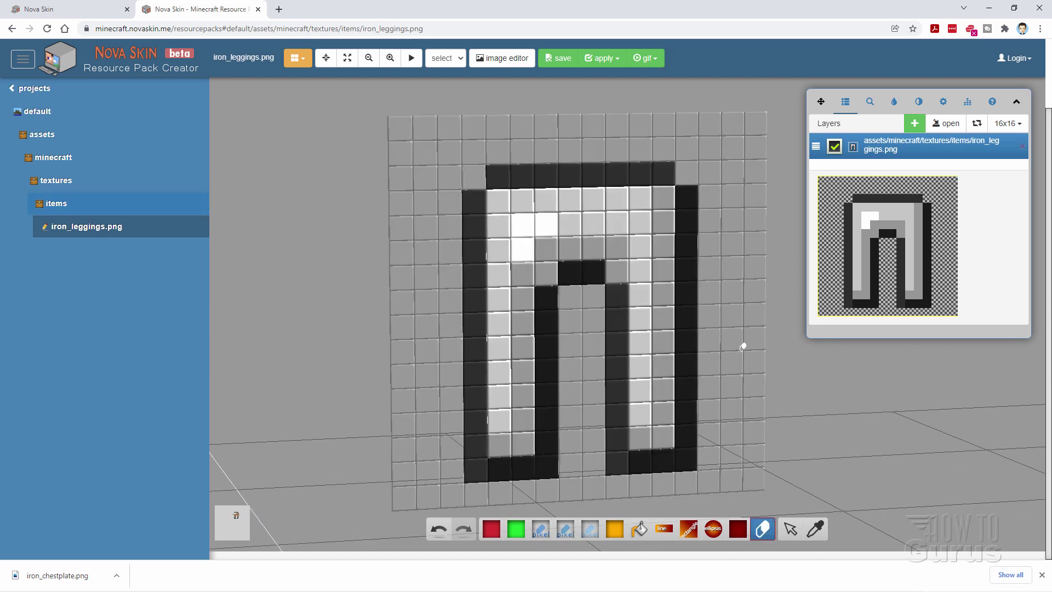
# Step: Paint a #0570da blue band of 2x2 patches across both legs with the pixel pen
pyautogui.click(541, 529)
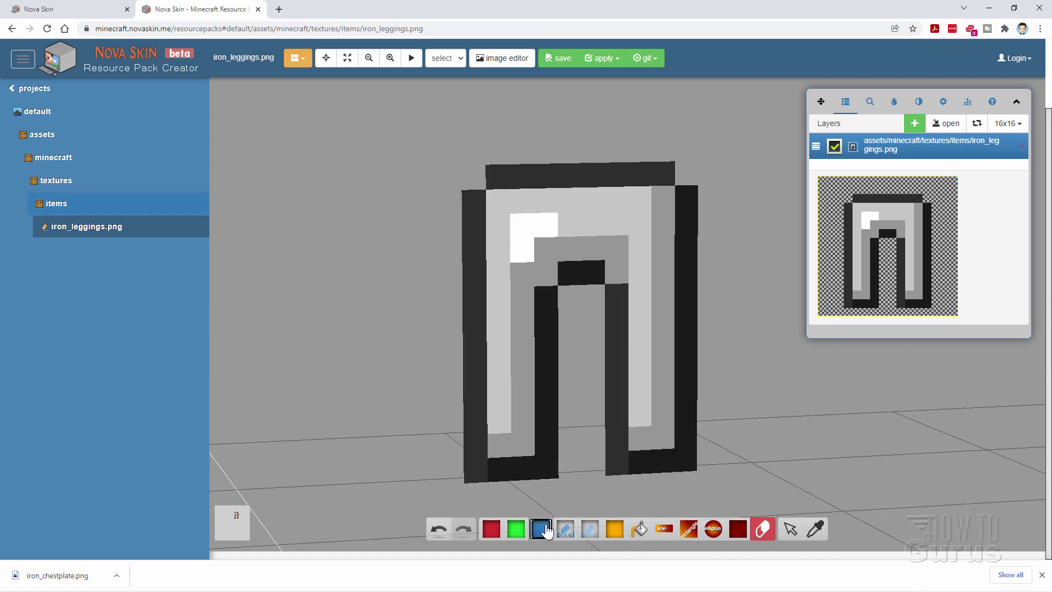
pyautogui.click(895, 109)
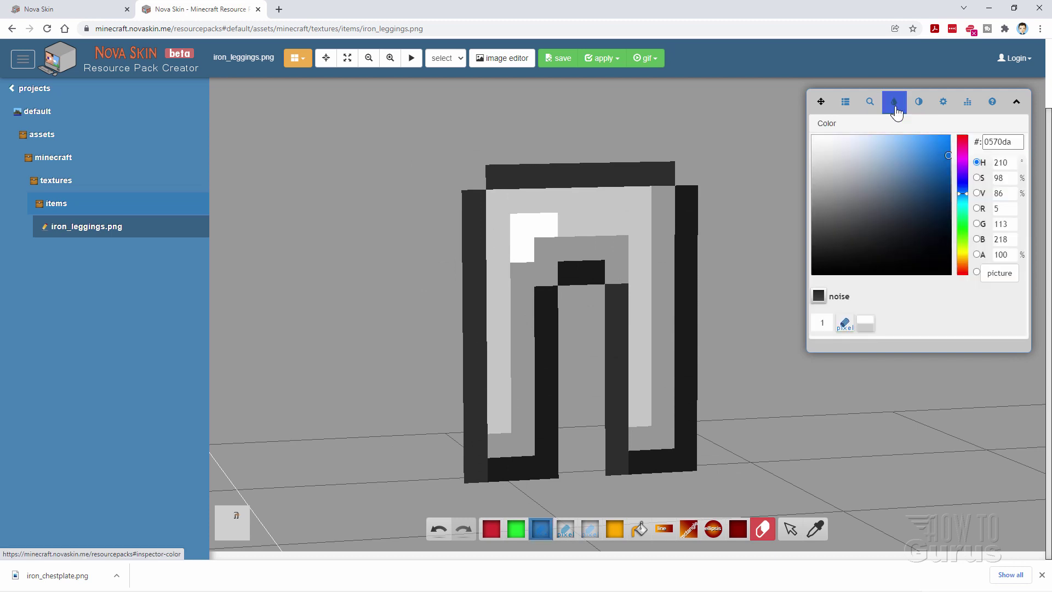
pyautogui.moveTo(499, 324)
pyautogui.mouseDown()
pyautogui.moveTo(523, 343)
pyautogui.moveTo(499, 348)
pyautogui.mouseUp()
pyautogui.moveTo(640, 318)
pyautogui.mouseDown()
pyautogui.moveTo(663, 336)
pyautogui.moveTo(648, 334)
pyautogui.mouseUp()
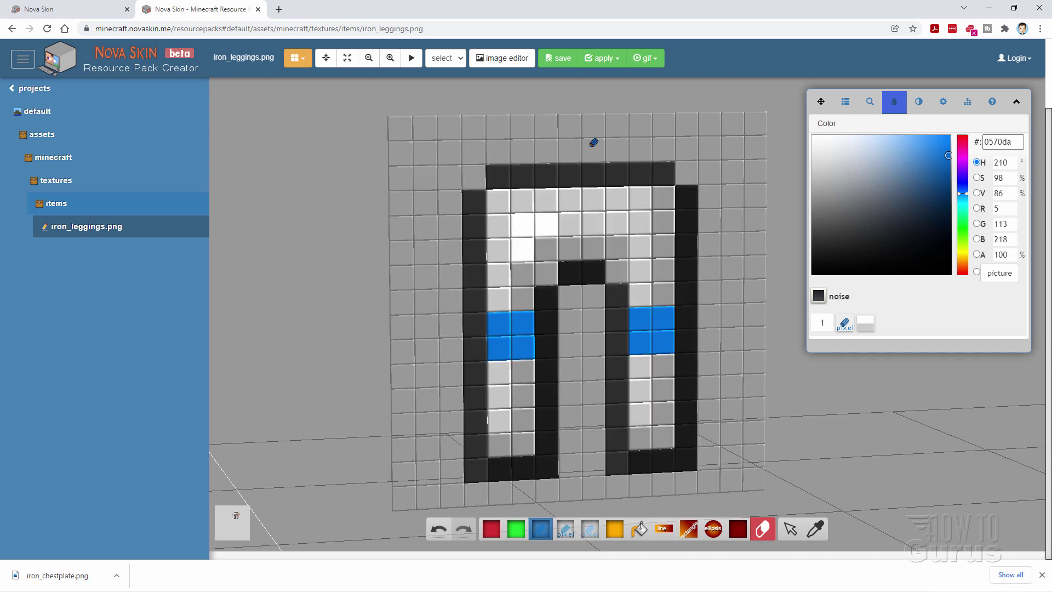
pyautogui.click(555, 58)
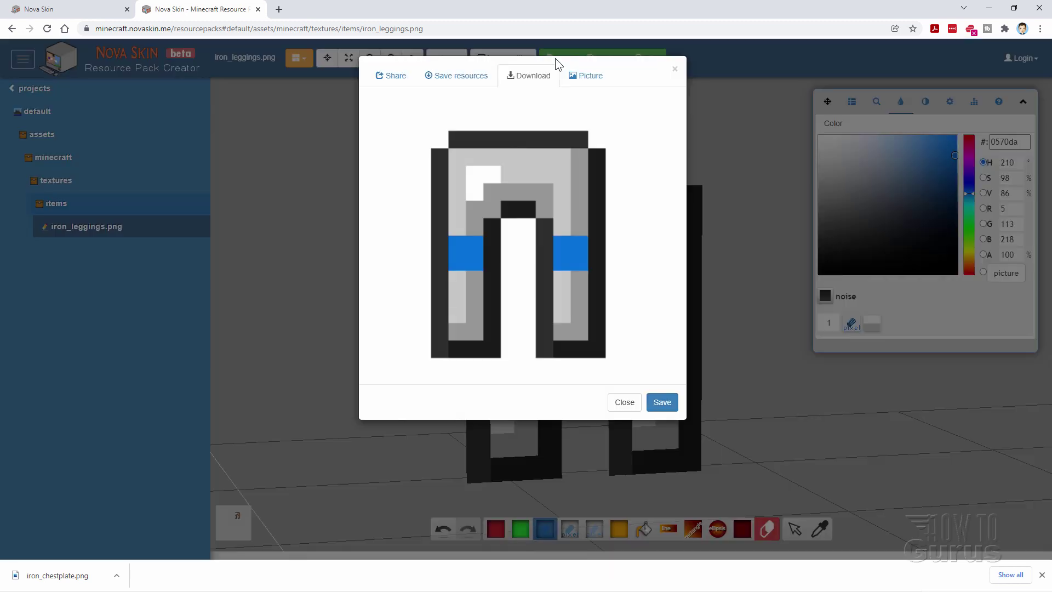
# Step: Save the leggings preview image as iron_leggings.png in C:\Packs
pyautogui.rightClick(500, 265)
pyautogui.click(554, 290)
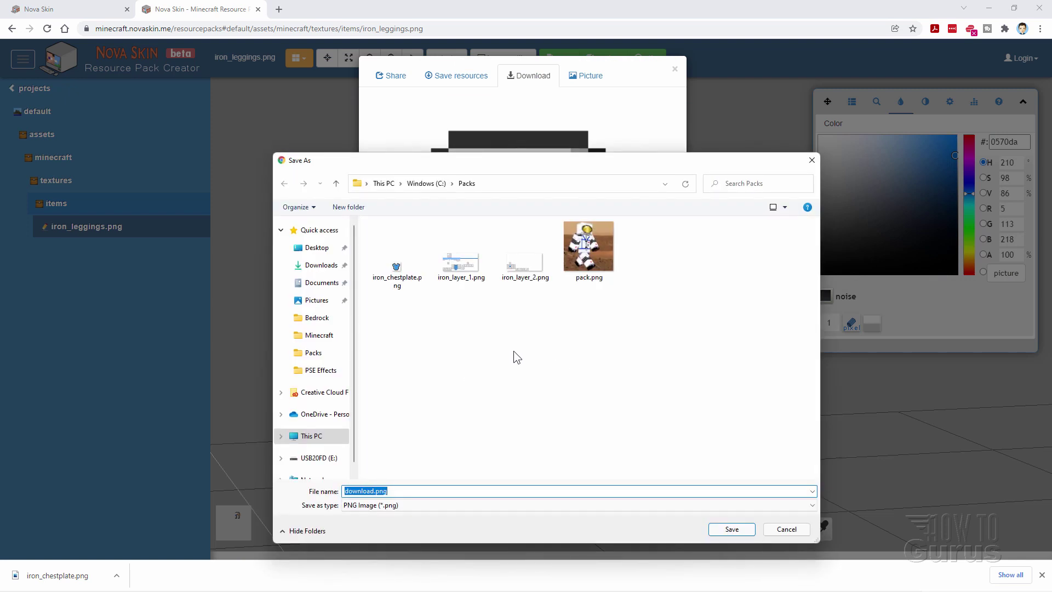
pyautogui.write('iron_leggings.png')
pyautogui.click(730, 530)
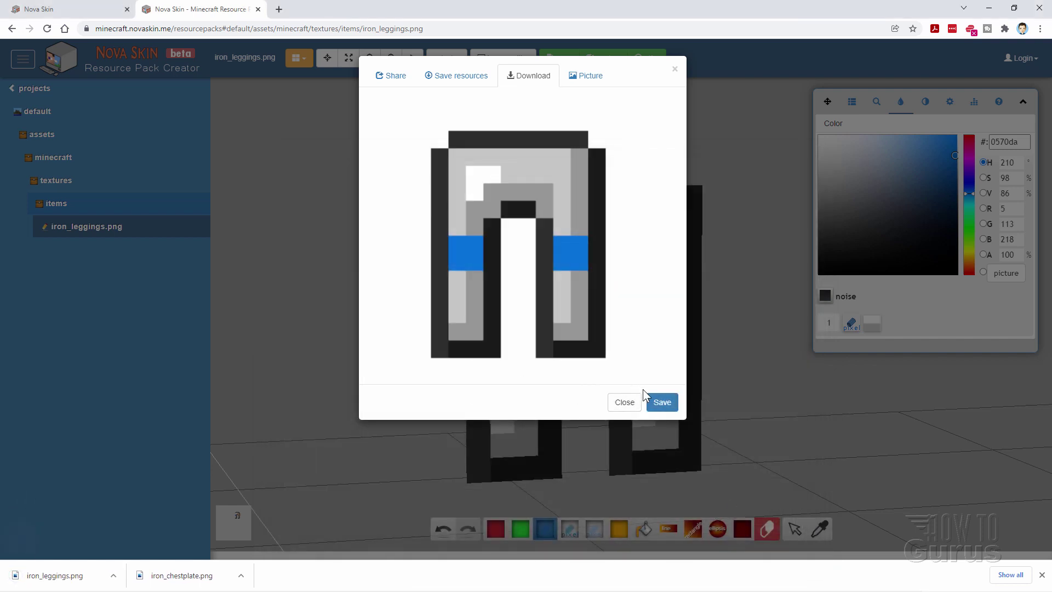
pyautogui.click(624, 403)
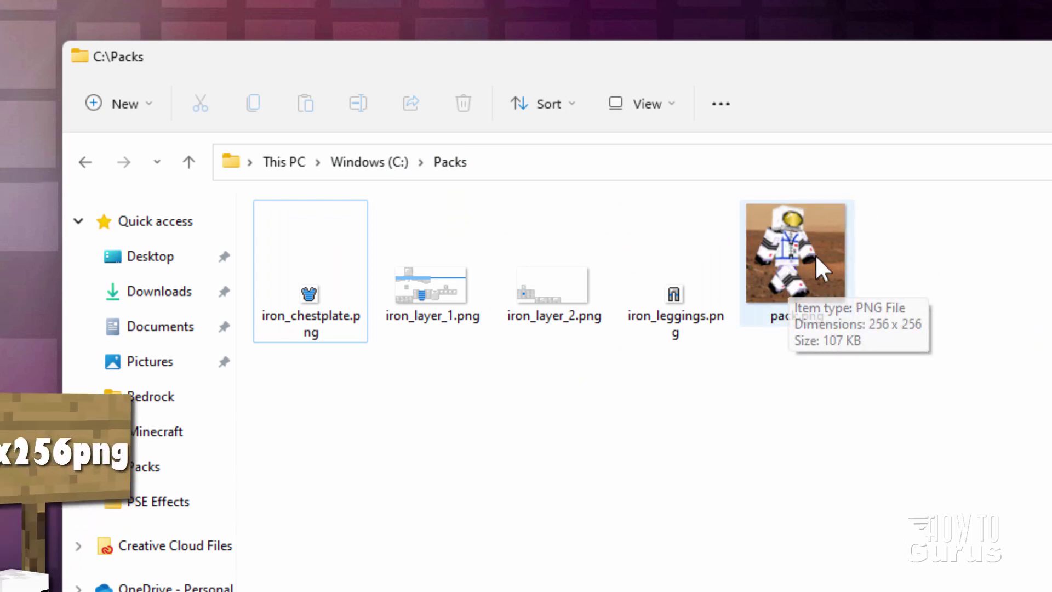
# Step: Confirm in File Explorer that C:\Packs holds the four iron PNGs and a 256 x 256 pack.png
pyautogui.moveTo(814, 275)
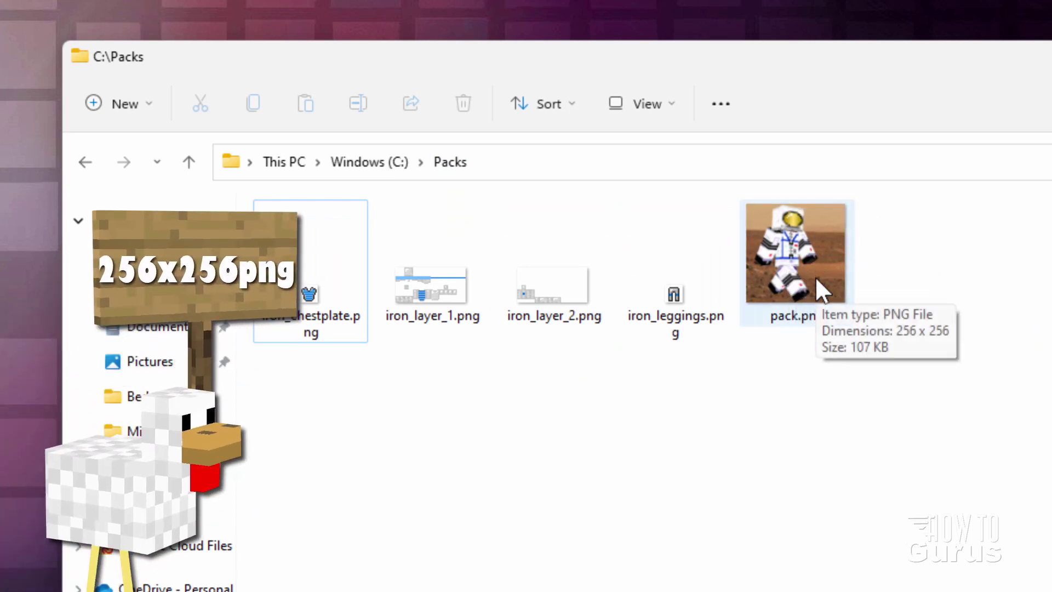